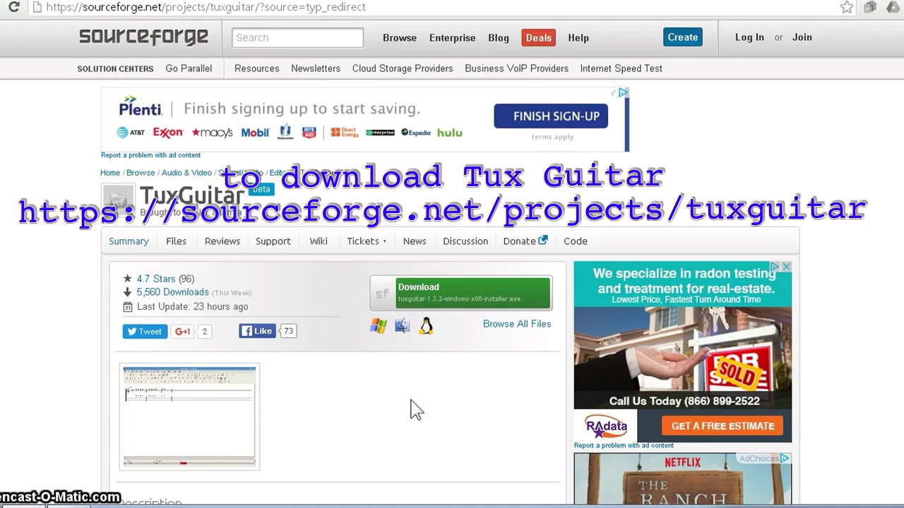
Step: Download tuxguitar-1.3.2-windows-x86-installer.exe from the TuxGuitar SourceForge project page
left_click(413, 289)
left_click(174, 182)
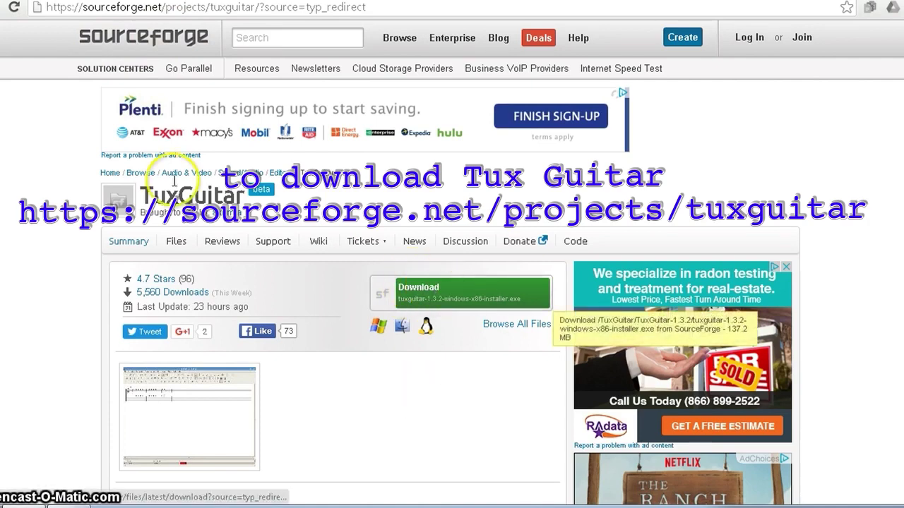
left_click(442, 295)
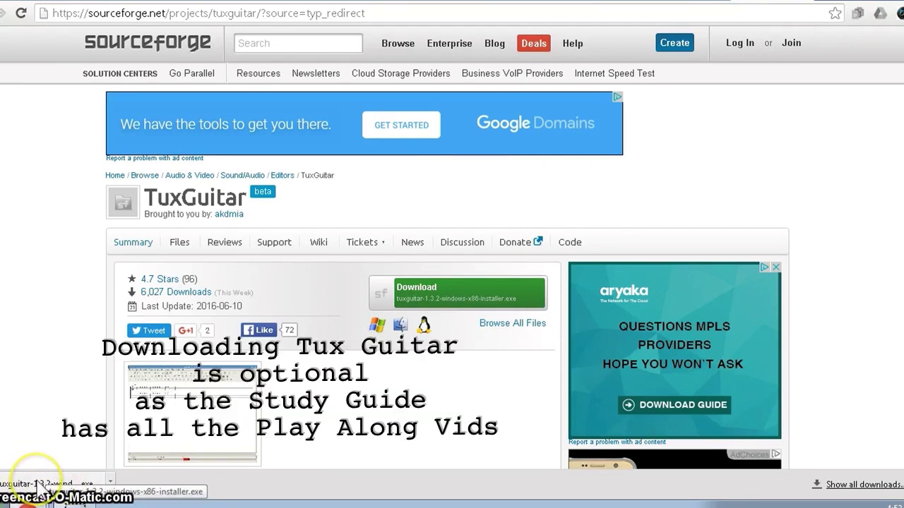
Step: Show the downloaded installer in Downloads and run it, allowing it past the security warning
left_click(111, 485)
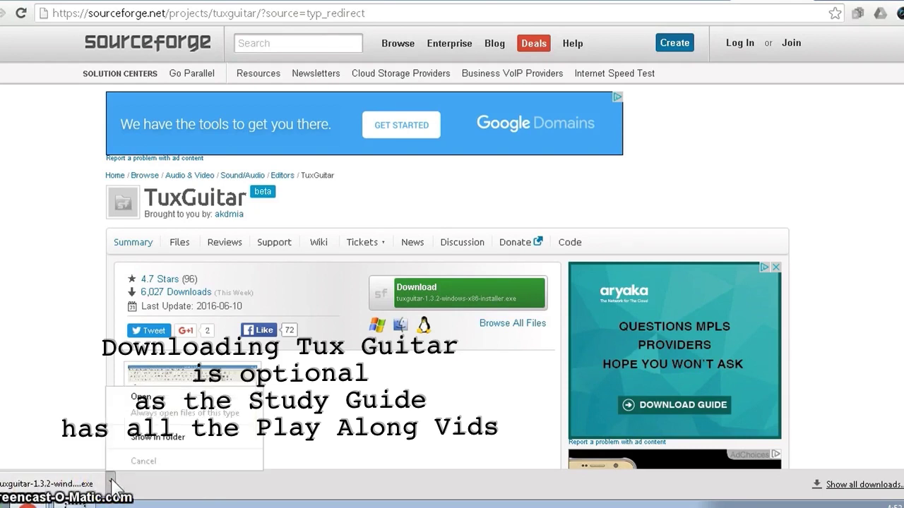
left_click(149, 438)
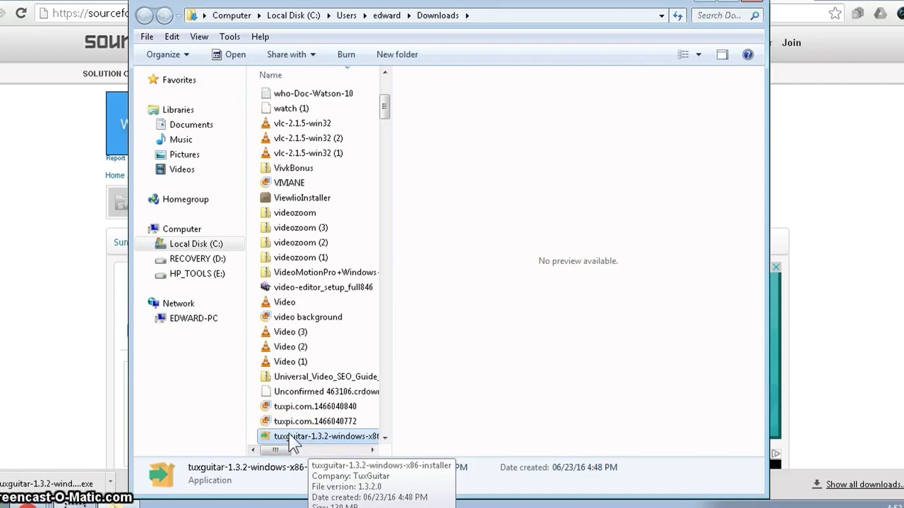
double_click(291, 438)
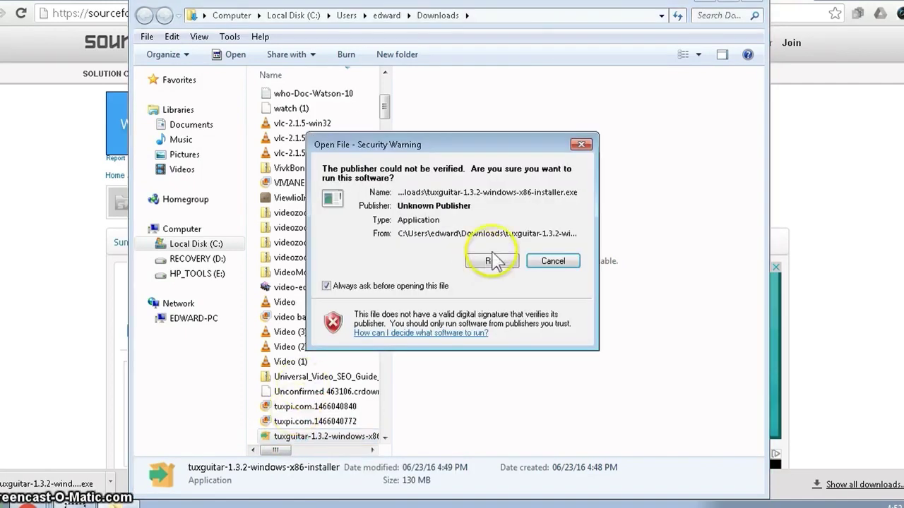
left_click(492, 261)
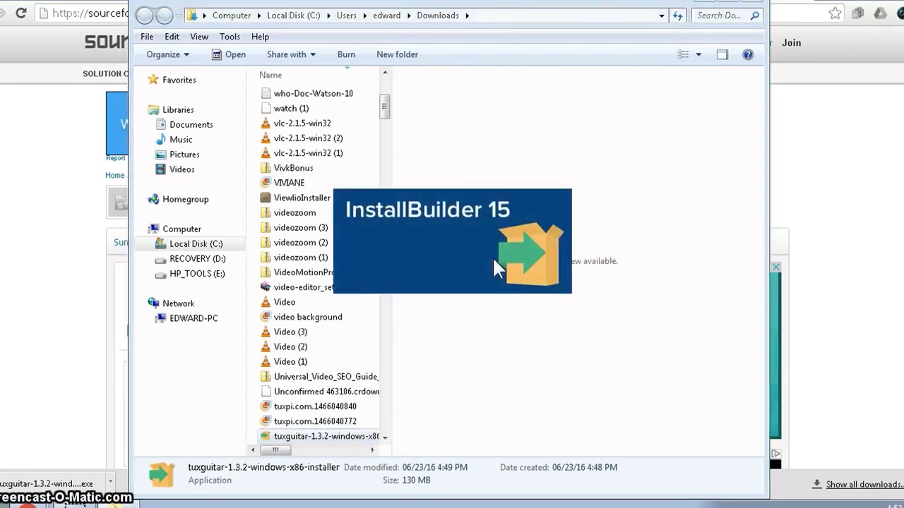
Step: Accept the license agreement, keep the default install folder, install TuxGuitar and finish the wizard
left_click(525, 368)
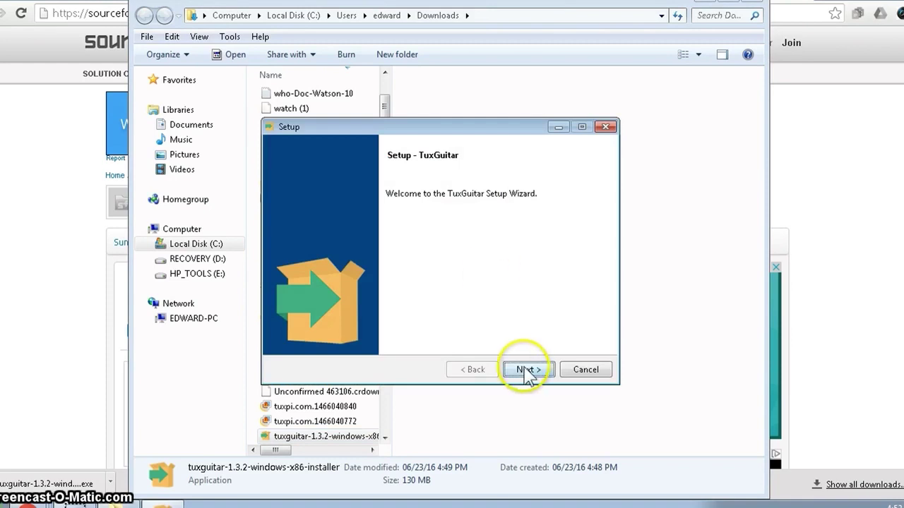
left_click(525, 368)
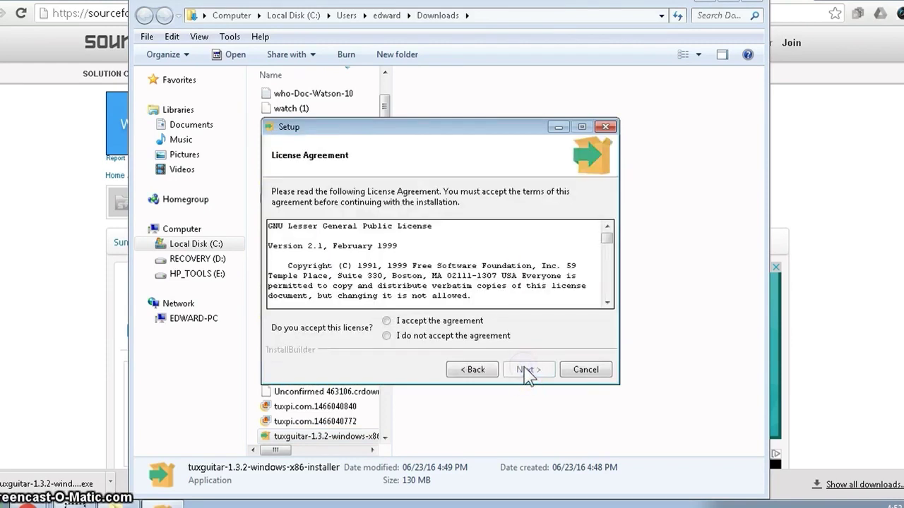
left_click(385, 321)
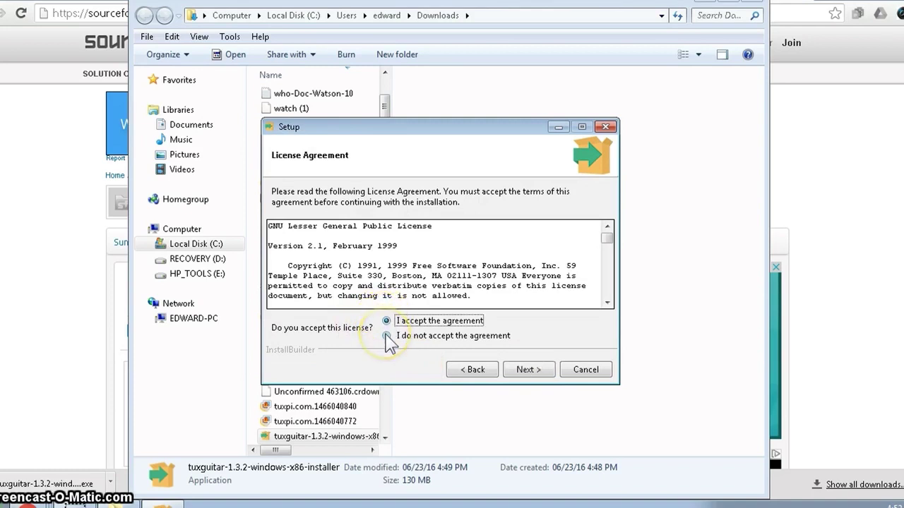
left_click(524, 370)
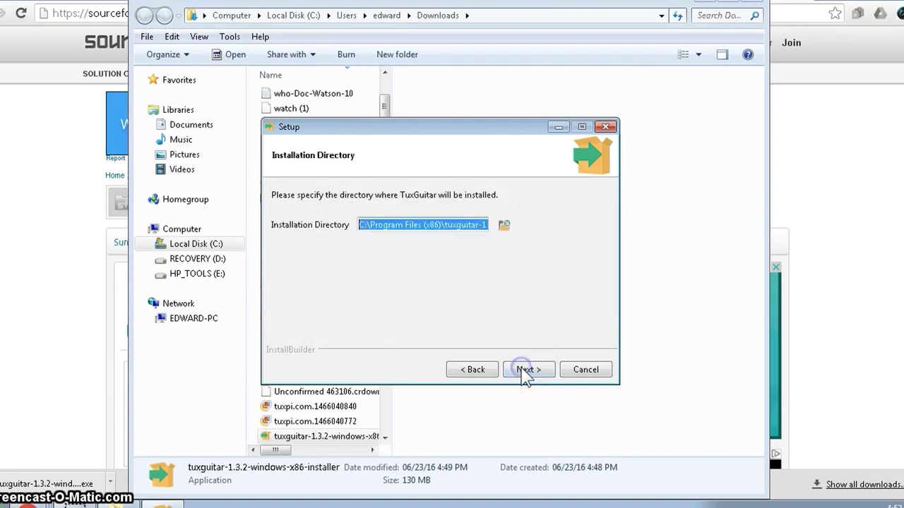
left_click(530, 371)
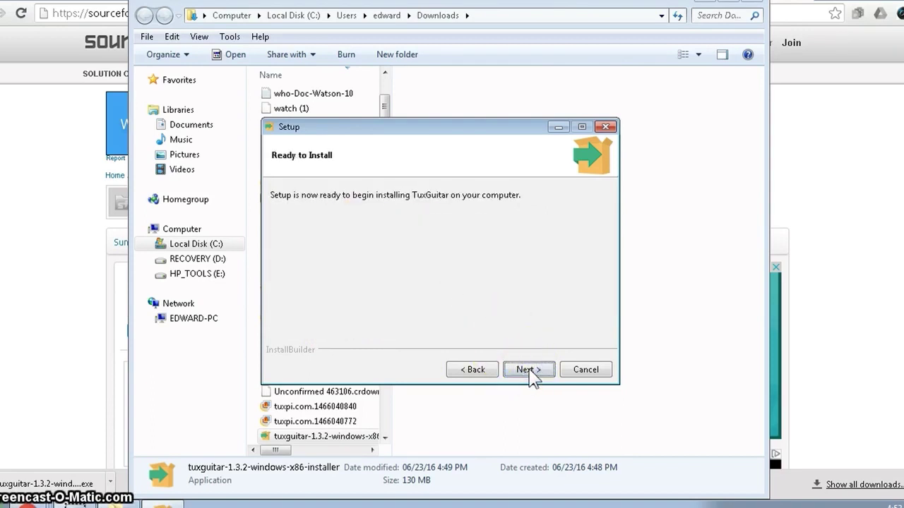
left_click(529, 370)
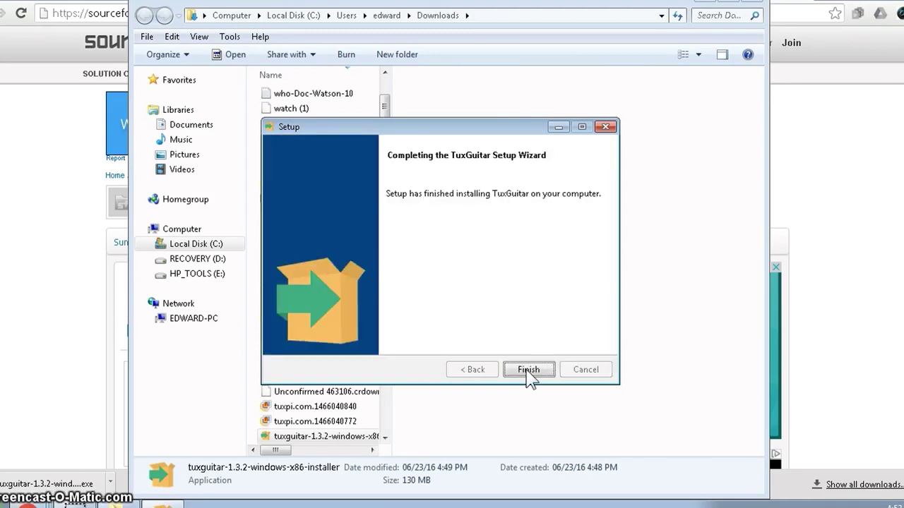
left_click(529, 369)
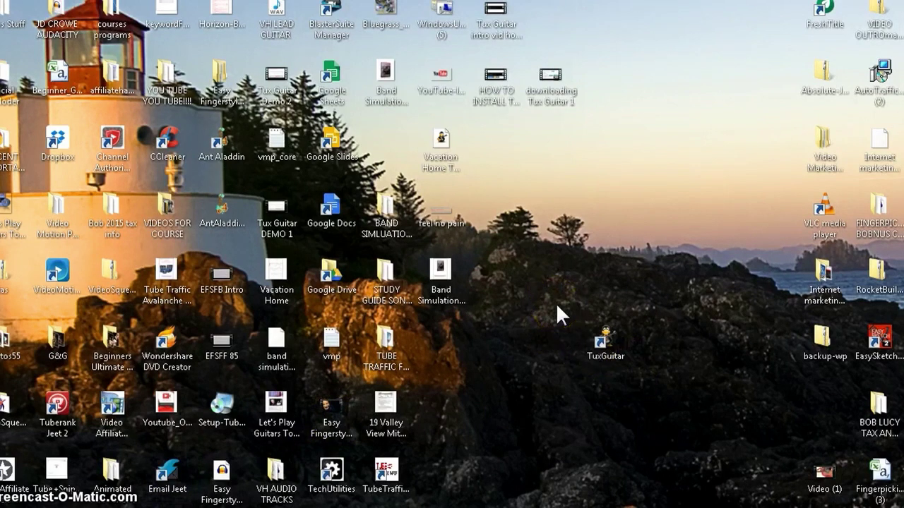
Step: Select and try the TuxGuitar desktop shortcut, then bring up the Start menu
left_click_drag(556, 303, 660, 390)
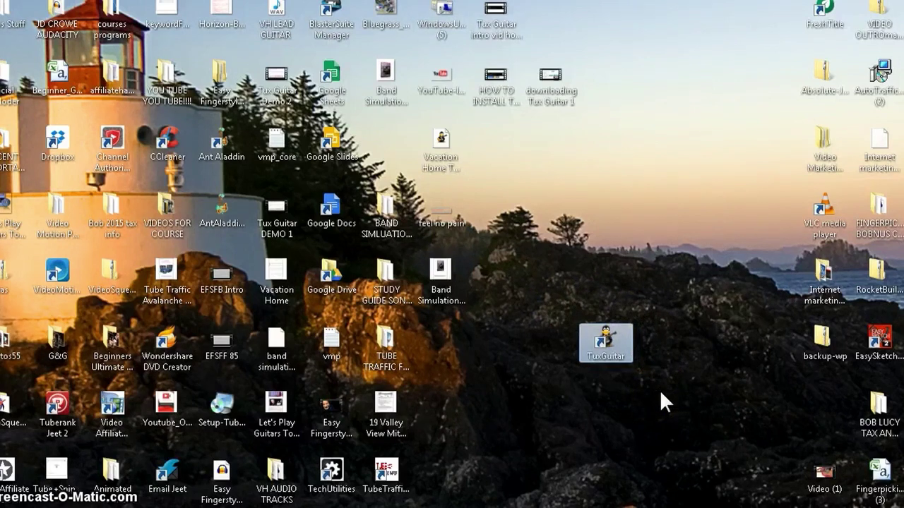
double_click(584, 341)
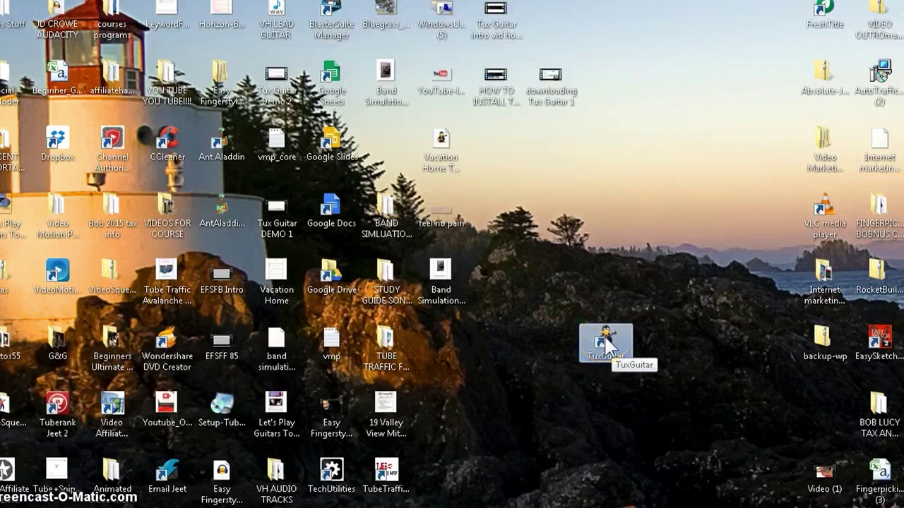
left_click_drag(606, 345, 30, 445)
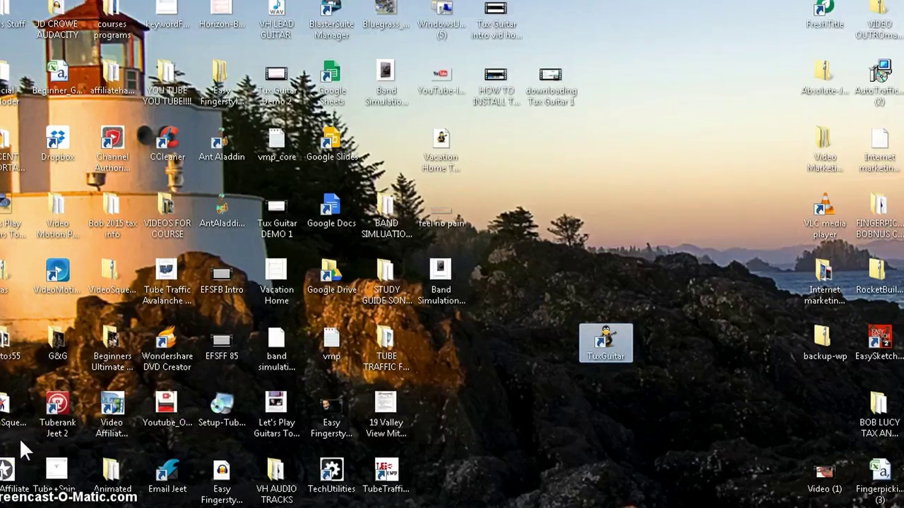
left_click(28, 437)
key("super")
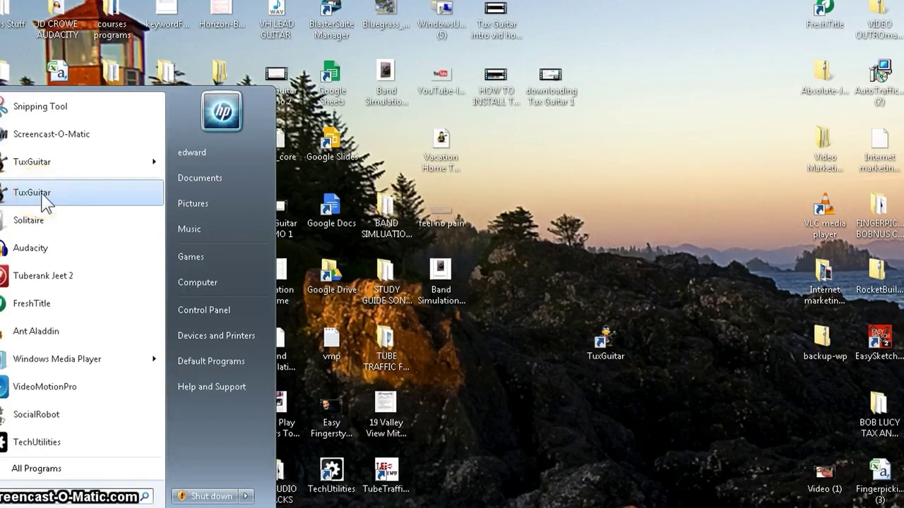
Step: Browse All Programs, then close the Start menu and select the TuxGuitar desktop shortcut
left_click(35, 471)
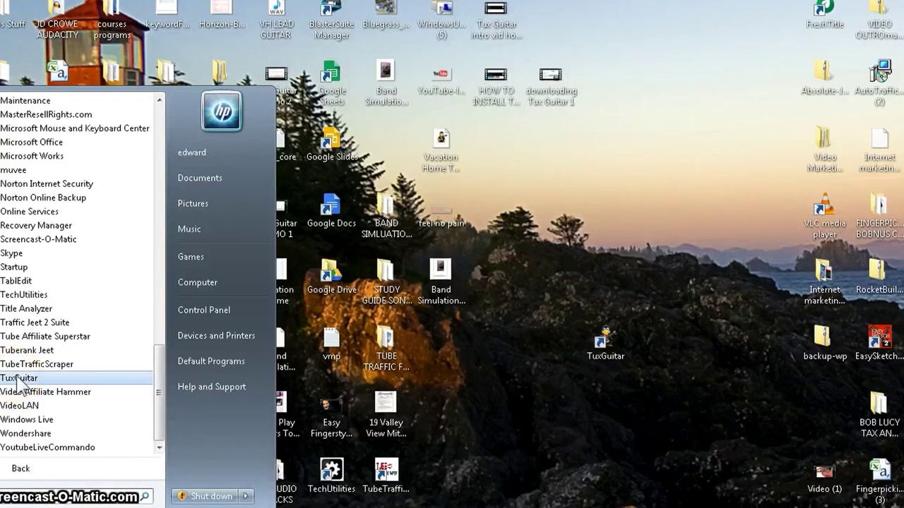
left_click(546, 409)
left_click_drag(558, 287, 659, 371)
left_click(604, 344)
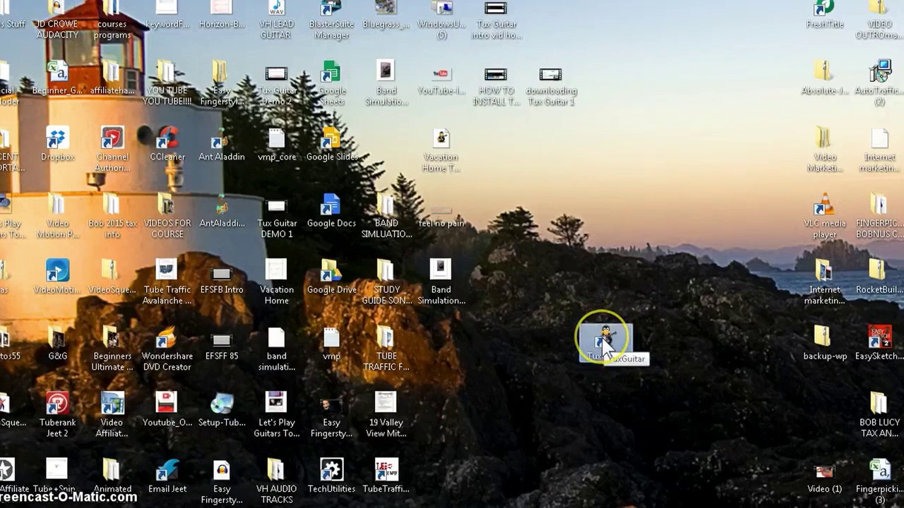
Step: Launch TuxGuitar from its desktop shortcut and dismiss the Welcome to the TuxGuitar Community dialog
double_click(603, 343)
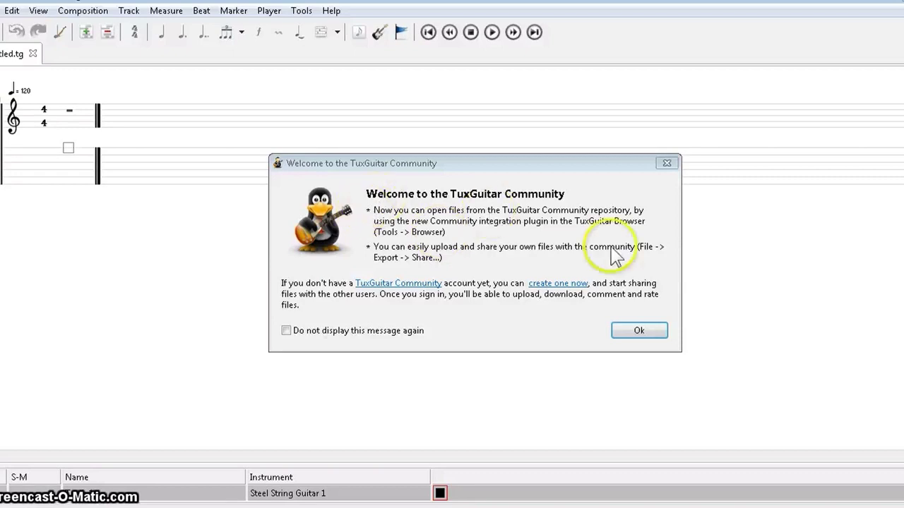
left_click(638, 330)
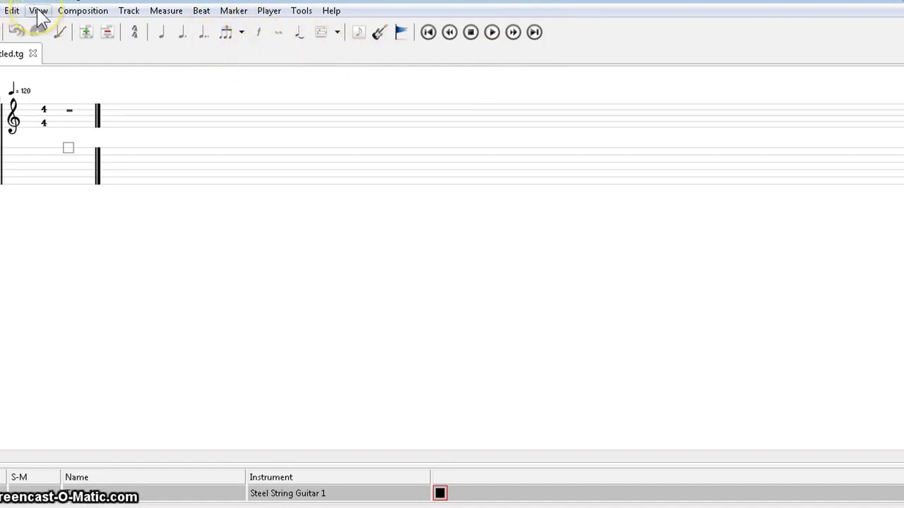
Step: Show the instrument settings and remove the DrumKit instrument
left_click(39, 12)
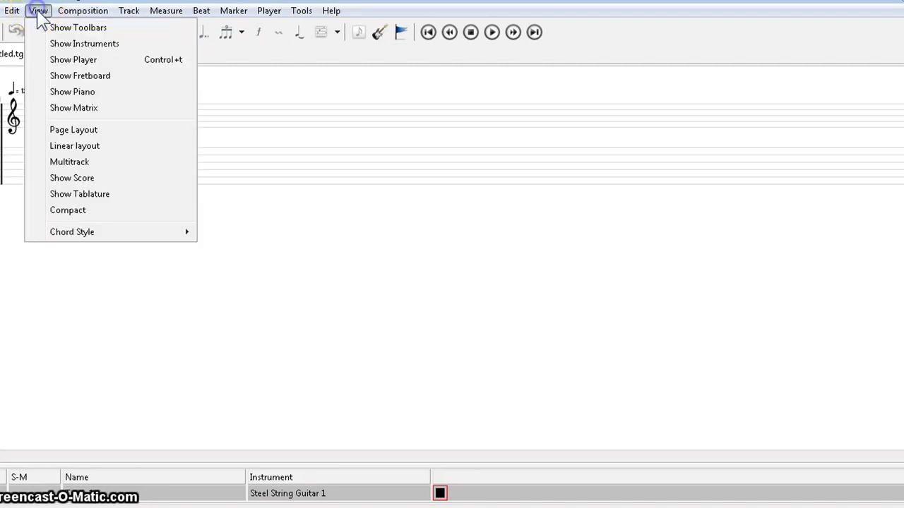
left_click(59, 43)
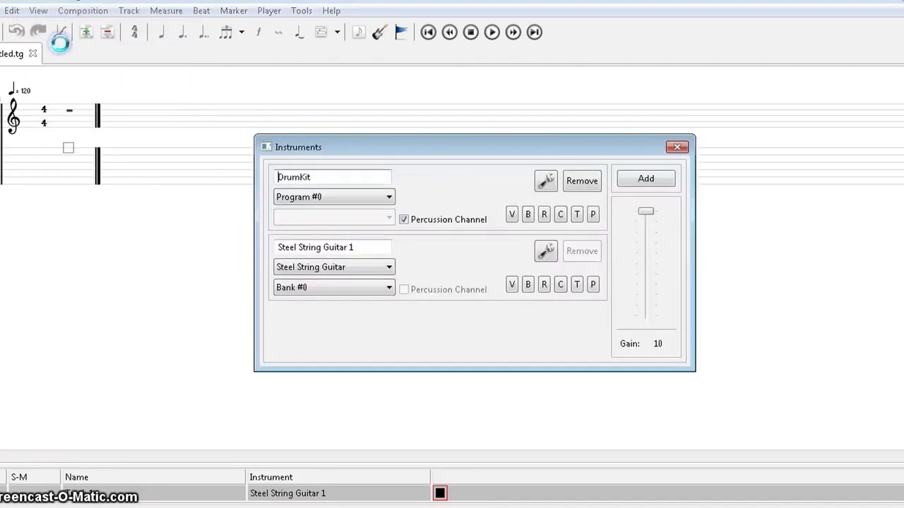
left_click(584, 181)
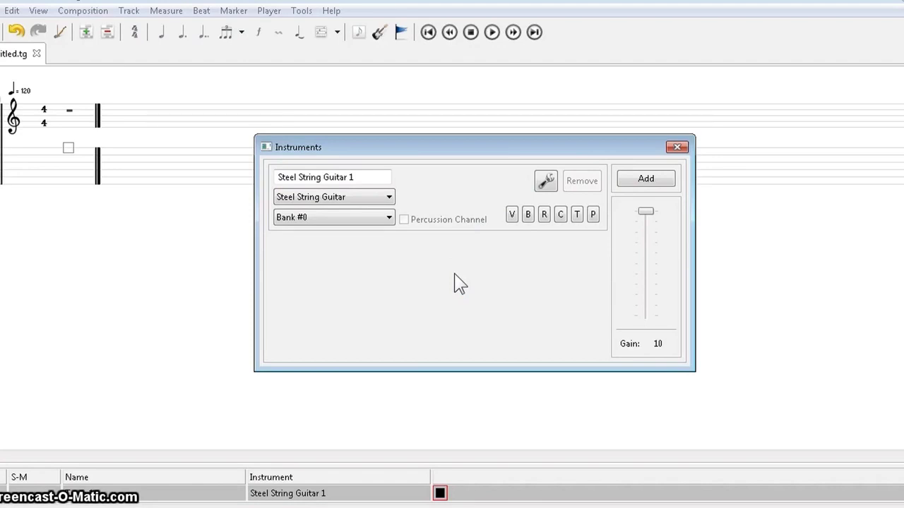
Step: Switch Steel String Guitar 1's program to the Clean Guitar sound
left_click(362, 197)
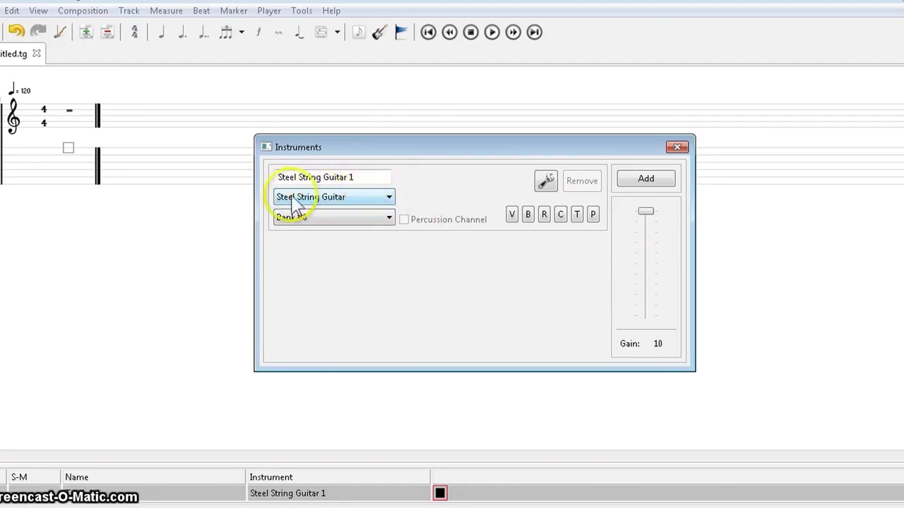
left_click(391, 200)
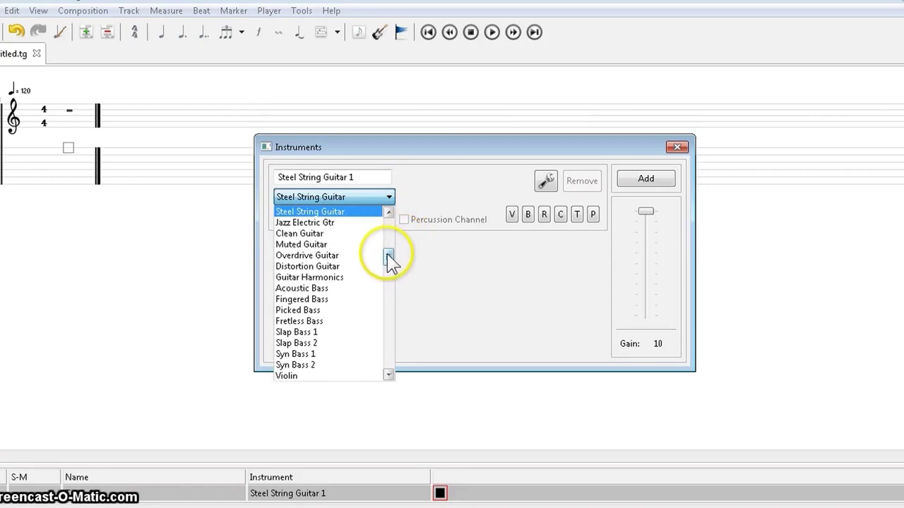
mouse_move(387, 252)
left_mouse_down()
mouse_move(386, 228)
mouse_move(386, 239)
left_mouse_up()
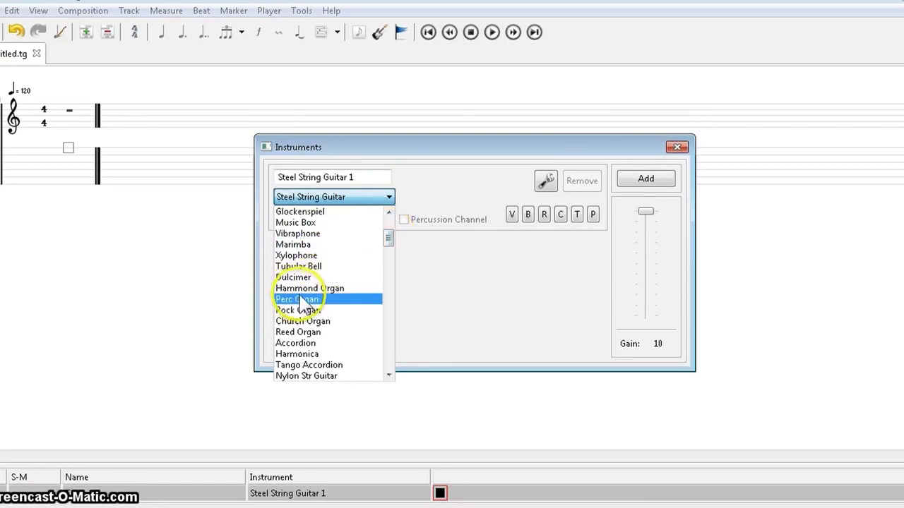
mouse_move(389, 240)
left_mouse_down()
mouse_move(389, 296)
mouse_move(391, 252)
left_mouse_up()
left_click(299, 267)
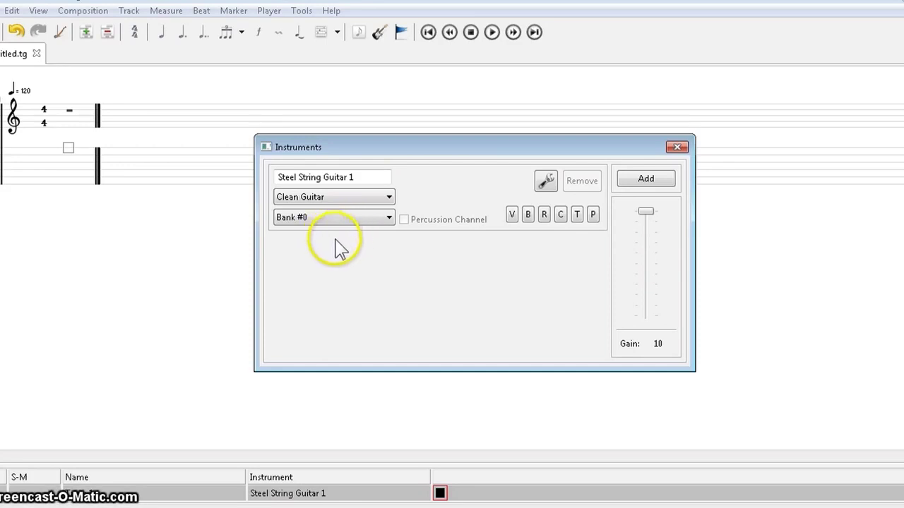
Step: Add a second channel, mark it as a percussion channel and choose Program #1
left_click(641, 185)
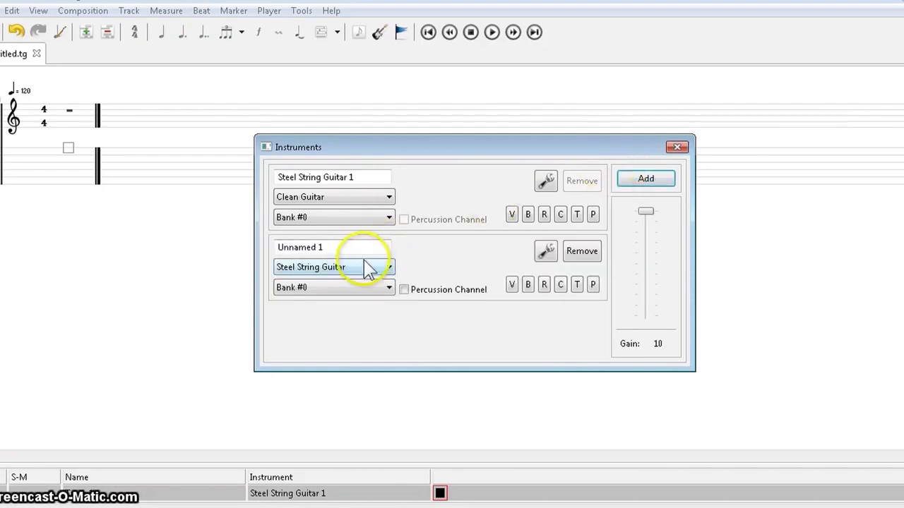
left_click(404, 290)
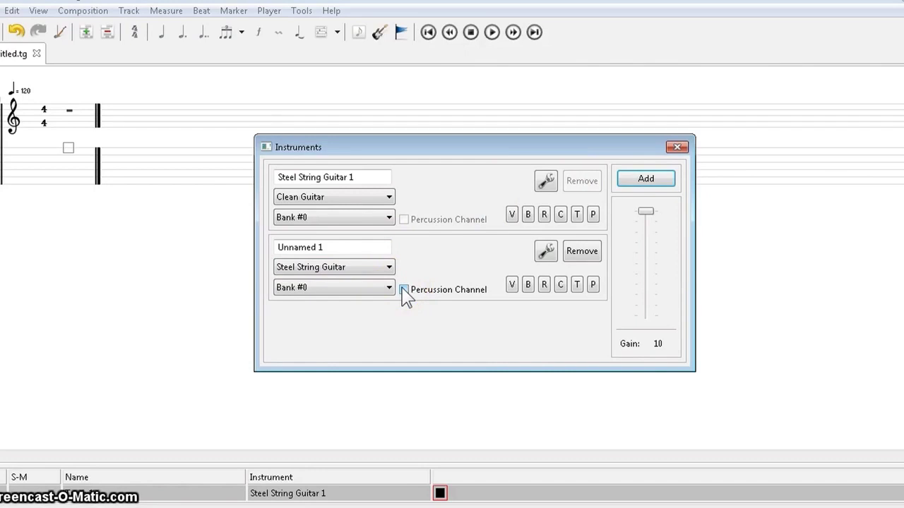
left_click(404, 290)
left_click(389, 268)
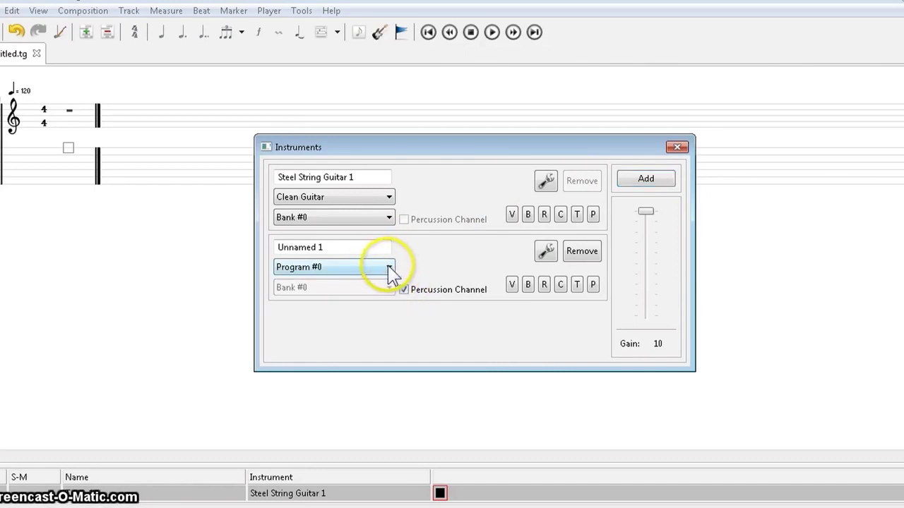
left_click(317, 294)
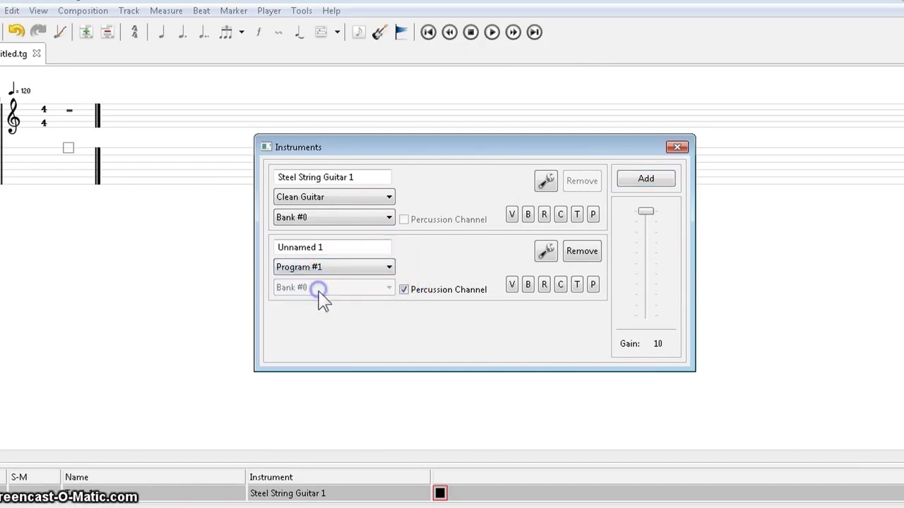
Step: Remove that channel and re-add it as a percussion channel on Program #1
left_click(626, 178)
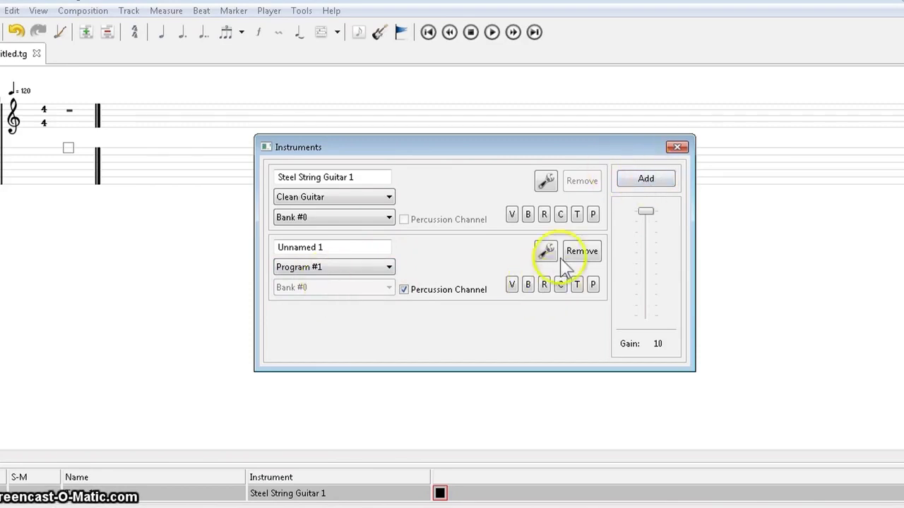
left_click(584, 252)
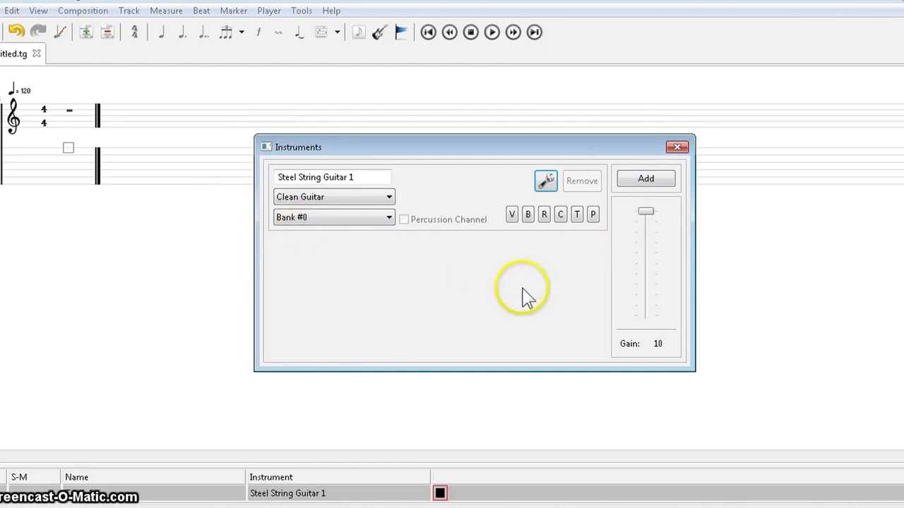
left_click(636, 179)
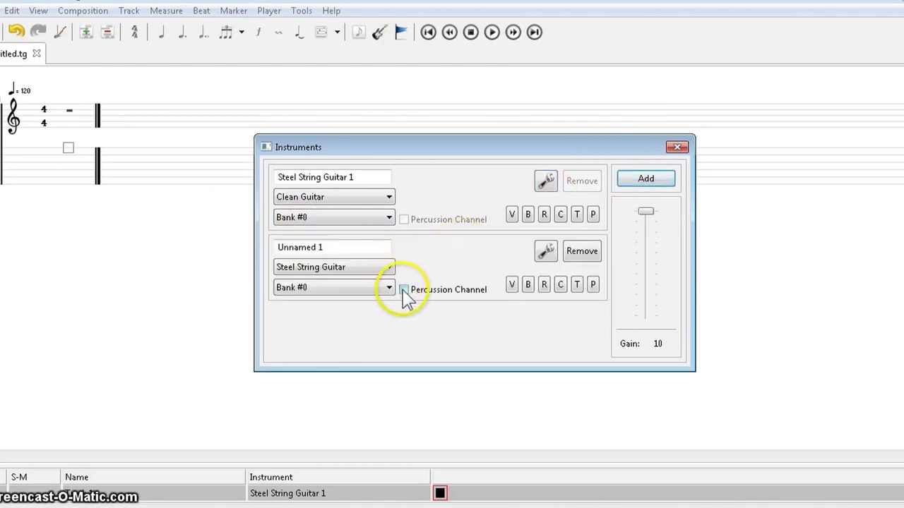
left_click(403, 291)
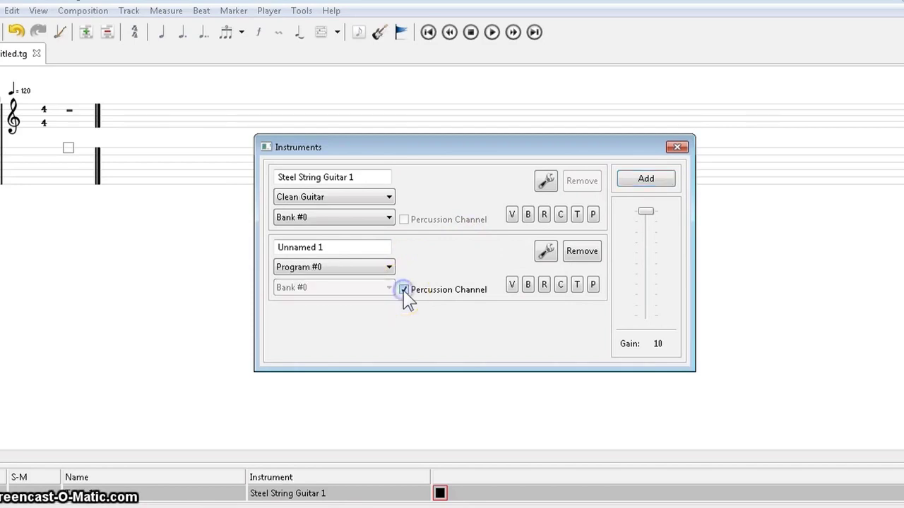
left_click(386, 267)
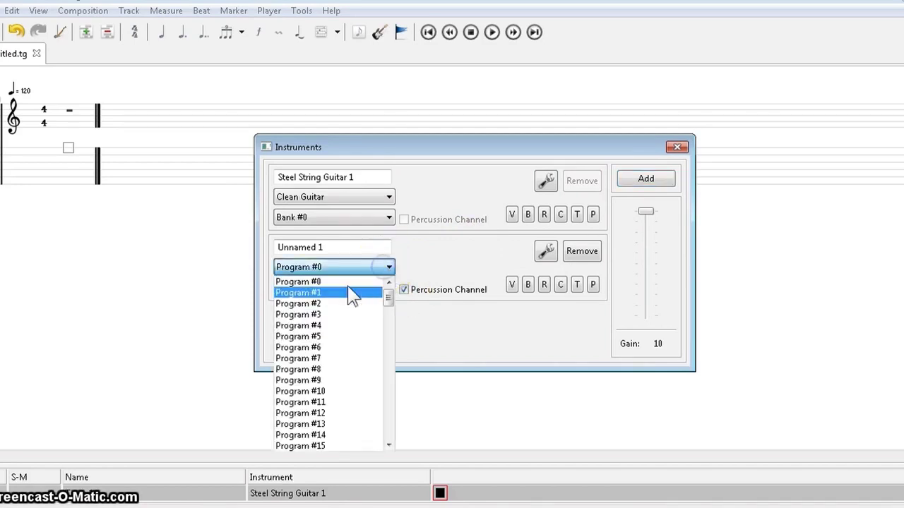
left_click(331, 293)
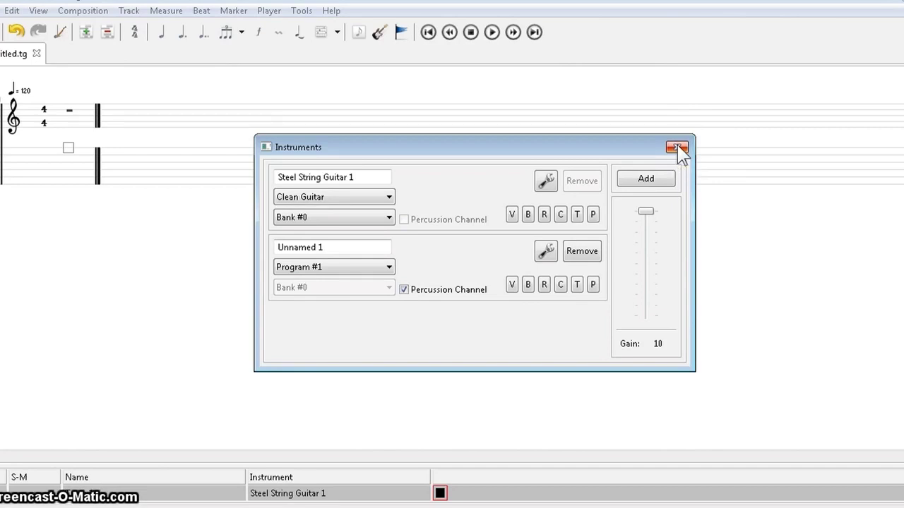
Step: Close the Instruments dialog and drag the Vacation Home file over beside TuxGuitar
left_click(676, 147)
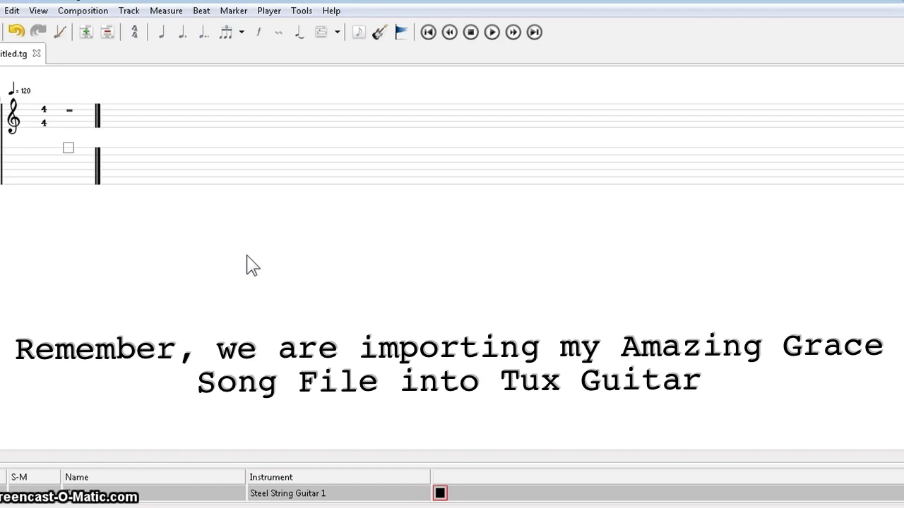
left_click(252, 256)
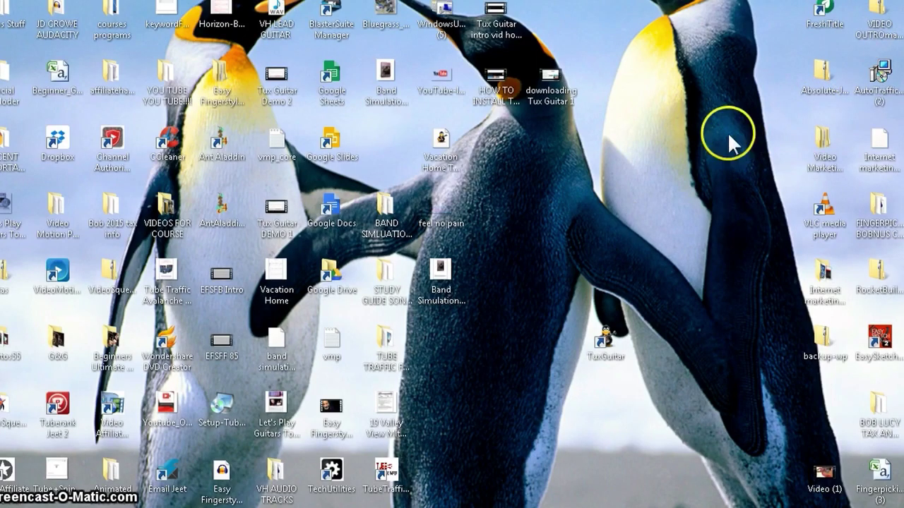
left_click_drag(443, 139, 542, 328)
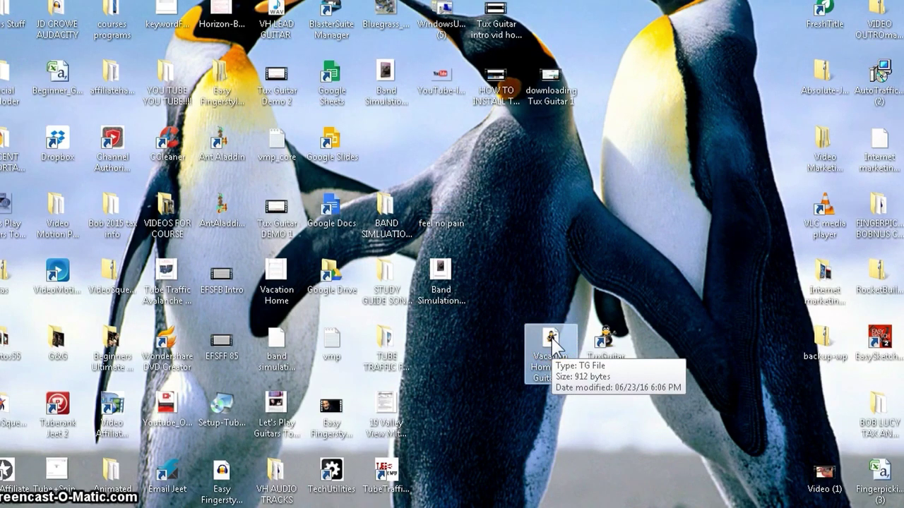
left_click_drag(554, 346, 606, 345)
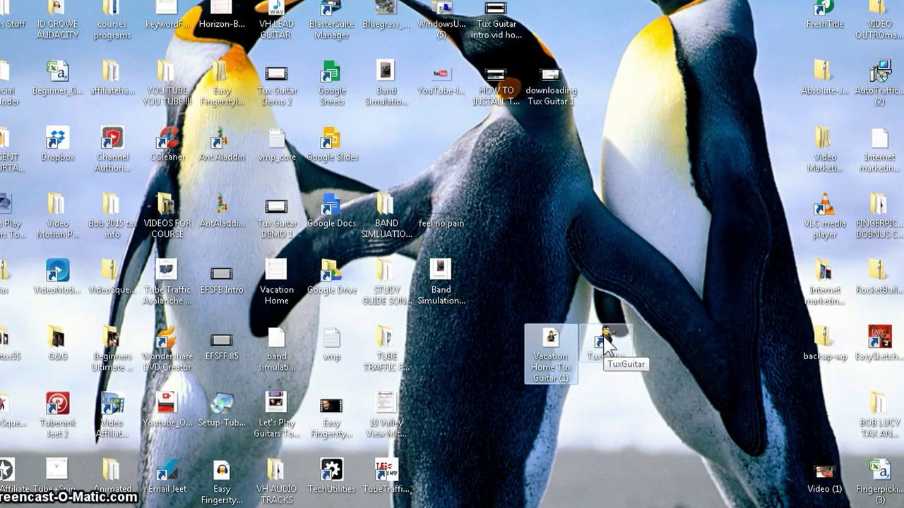
left_click_drag(551, 337, 208, 496)
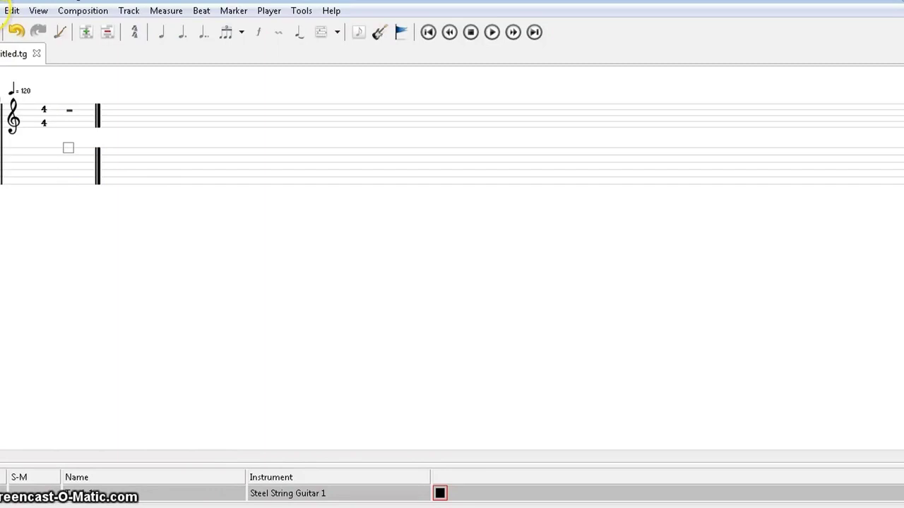
Step: Open Vacation Home Tux Guitar (1) from the Desktop via File > Open
key("alt+f")
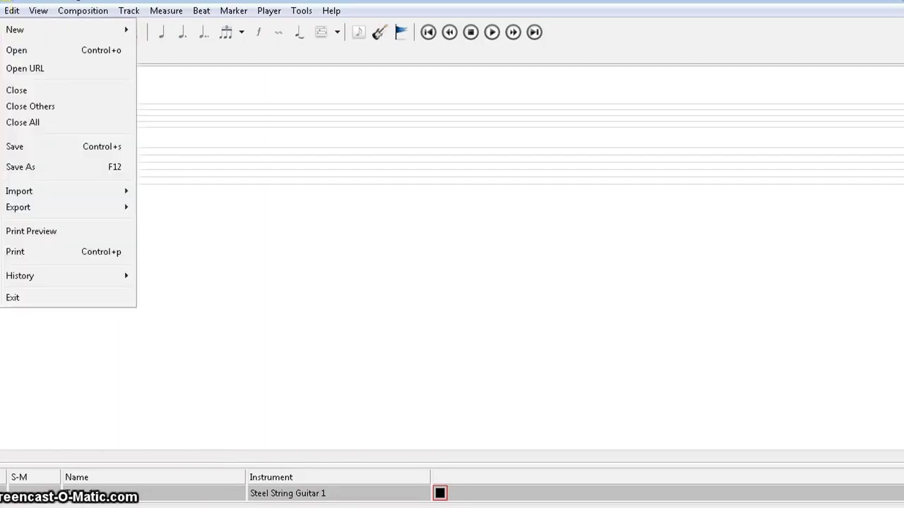
left_click(14, 51)
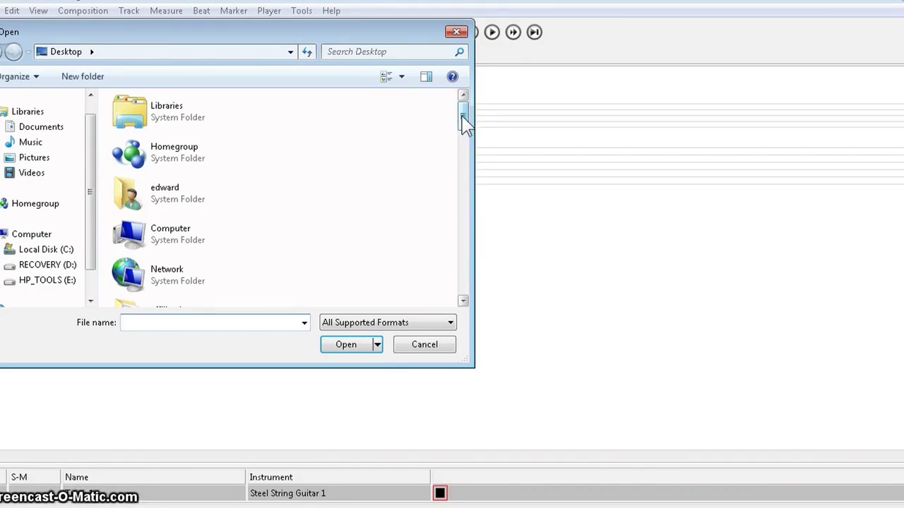
left_click_drag(463, 123, 459, 290)
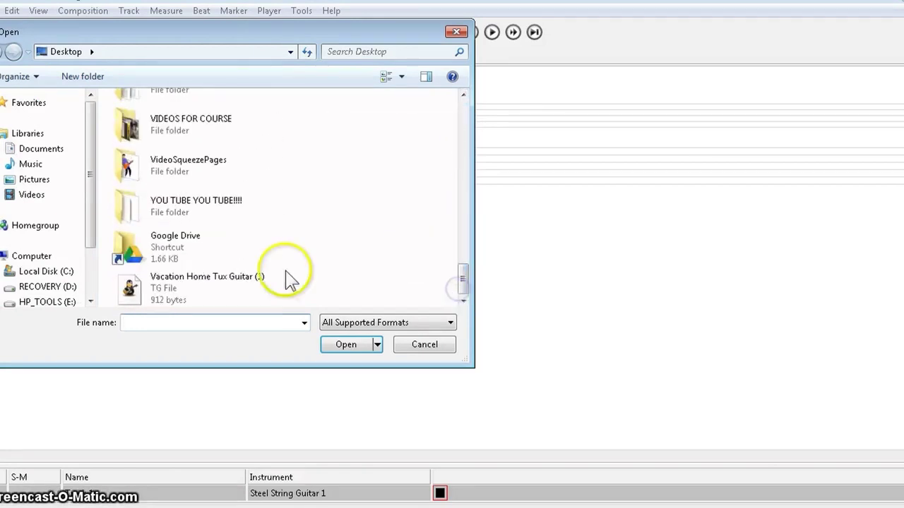
left_click(163, 286)
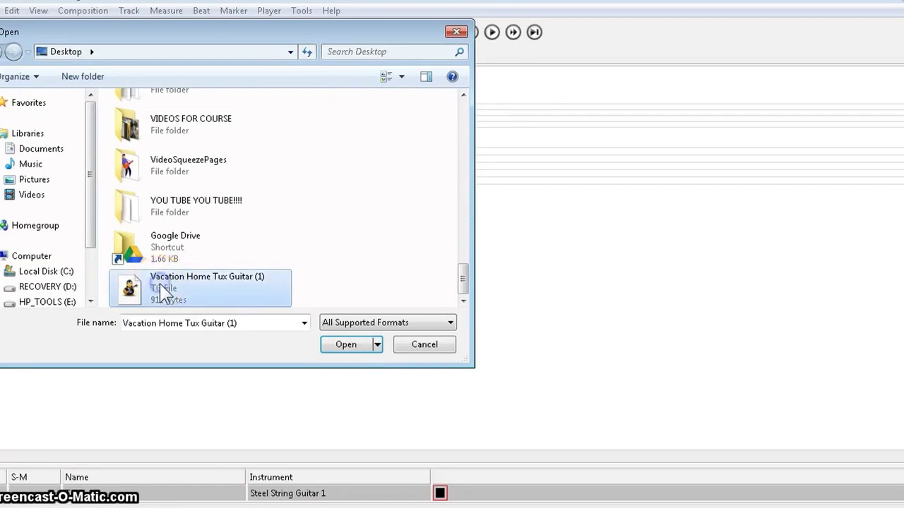
left_click(344, 346)
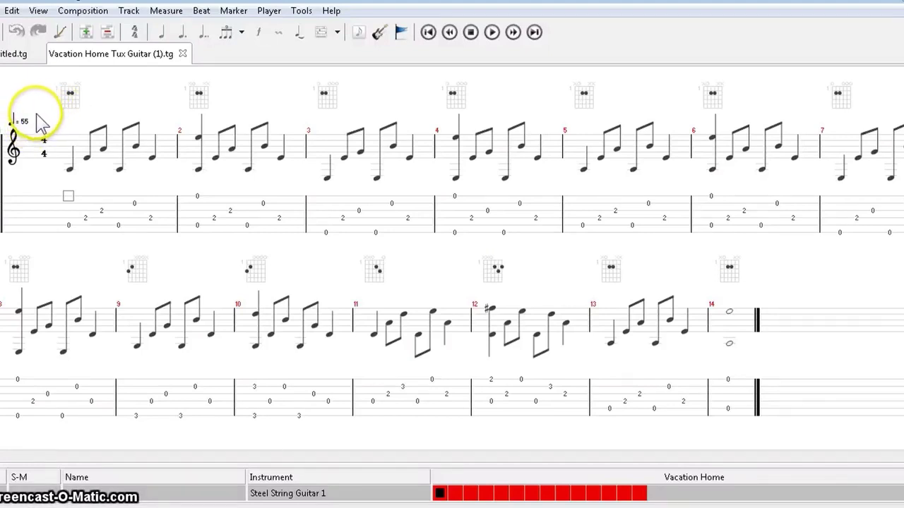
Step: Start playback of the open tablature from the transport toolbar
left_click(493, 33)
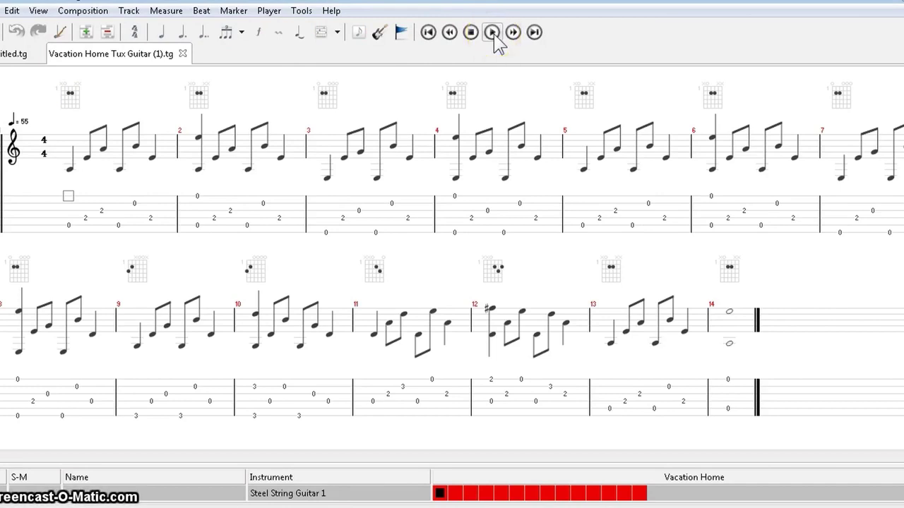
left_click(492, 32)
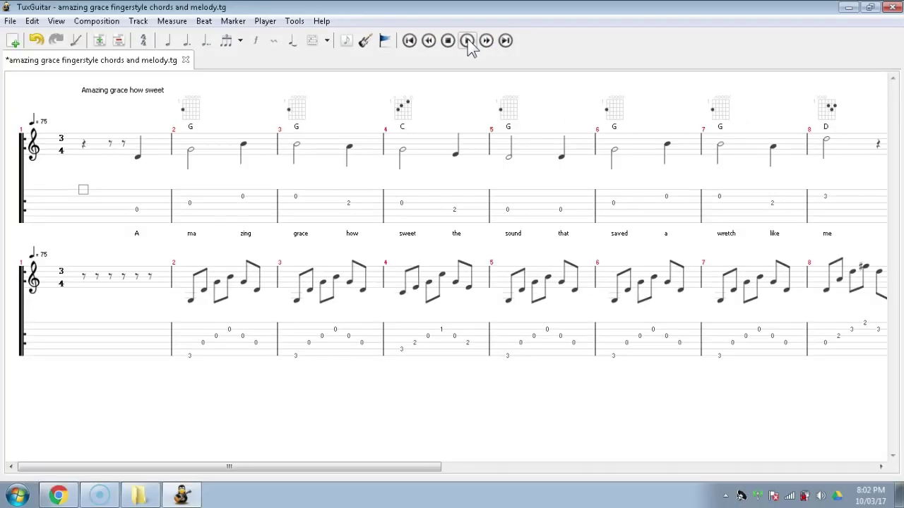
Step: Play the Amazing Grace arrangement from the start and stop it around measure 16
left_click(467, 41)
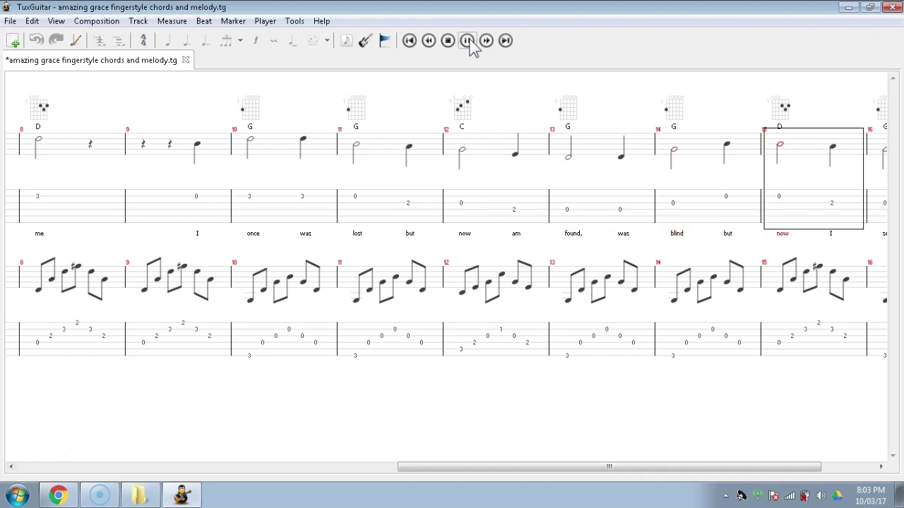
left_click(450, 41)
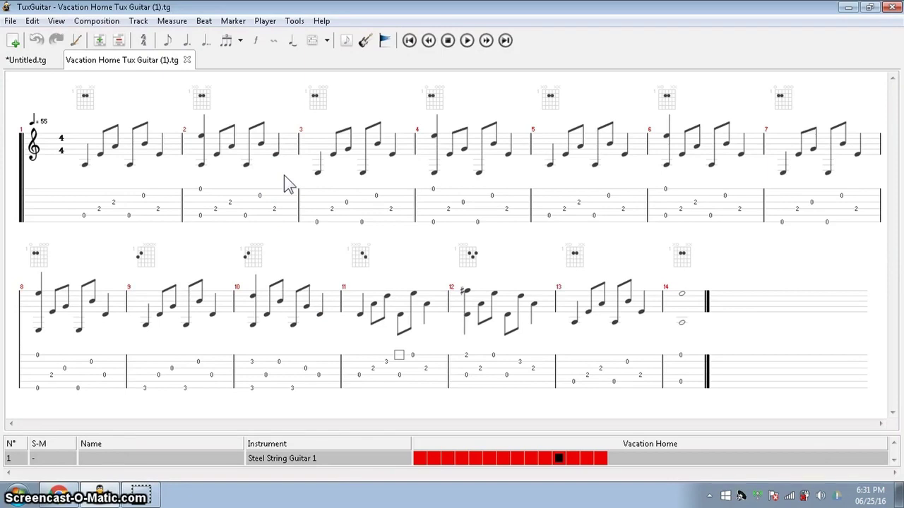
Step: Turn on the metronome and play the Vacation Home tab briefly, rewinding to measure 1
left_click(270, 26)
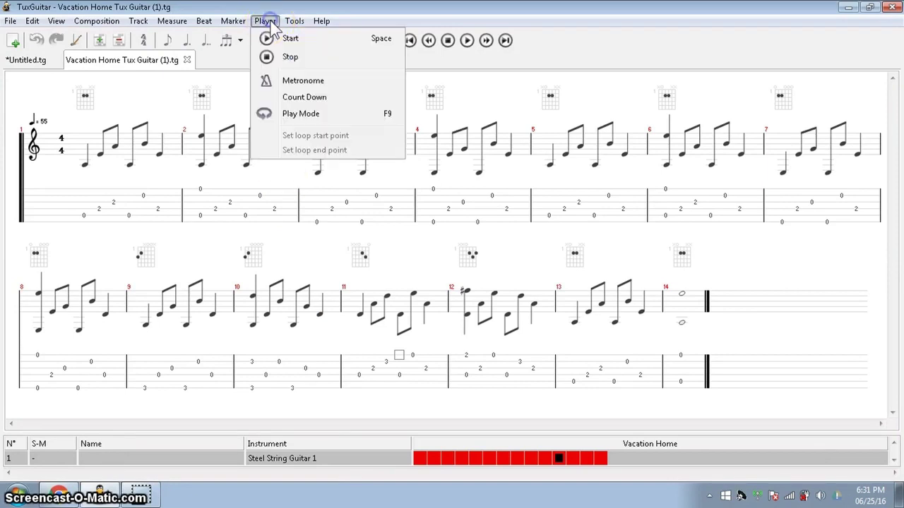
left_click(299, 82)
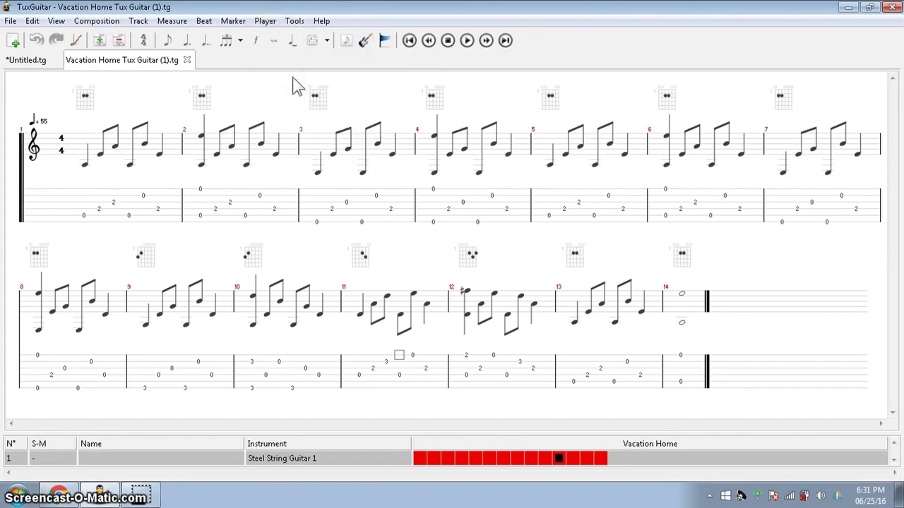
left_click(467, 41)
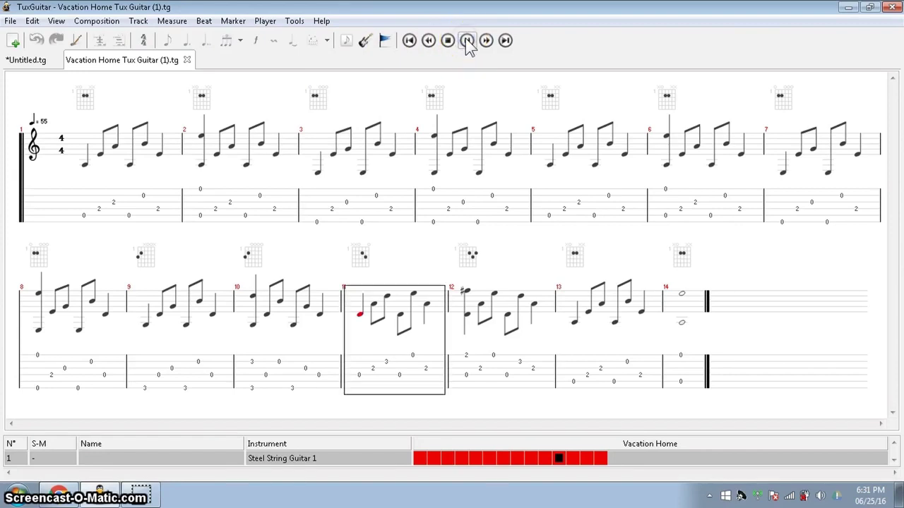
left_click(409, 41)
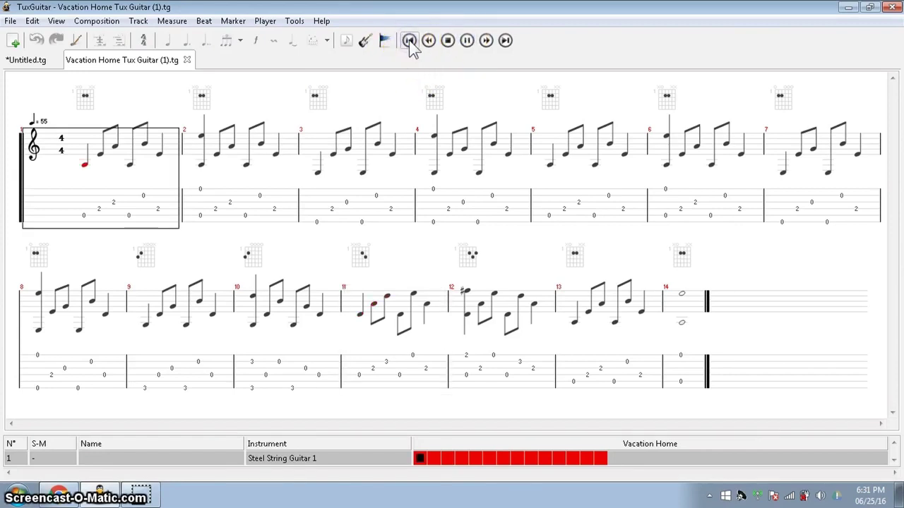
left_click(447, 41)
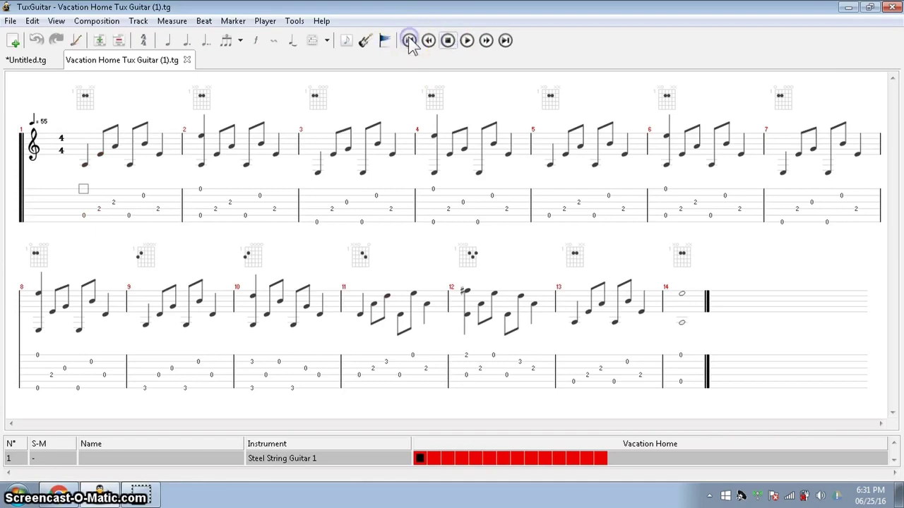
Step: Play the song again with the metronome, then stop and return to the first measure
left_click(467, 41)
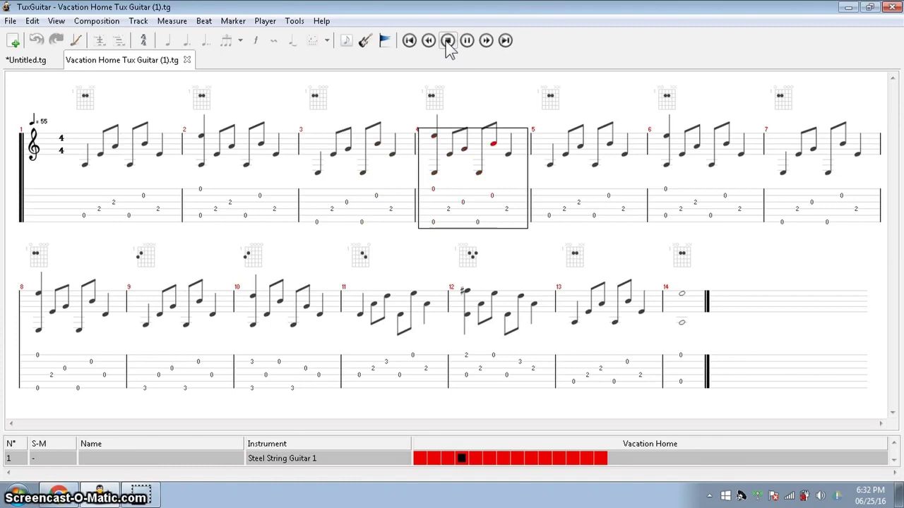
left_click(447, 41)
left_click(410, 41)
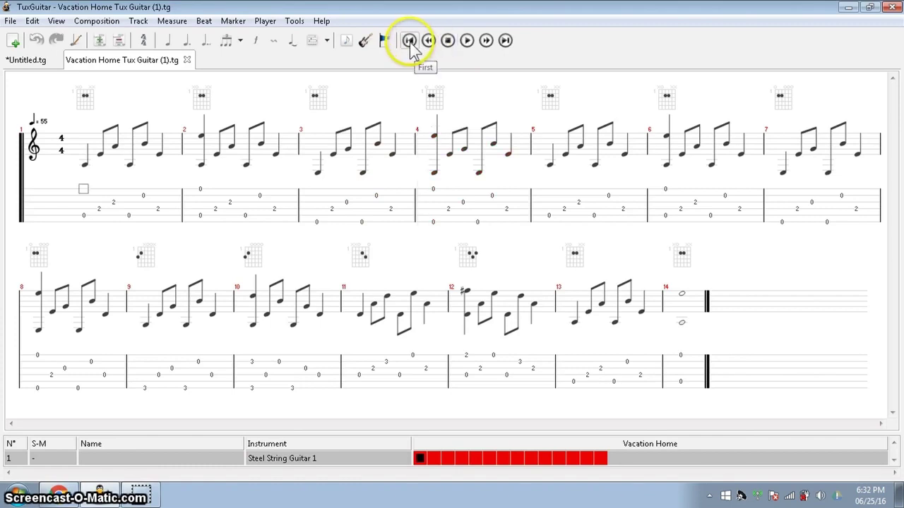
left_click(410, 41)
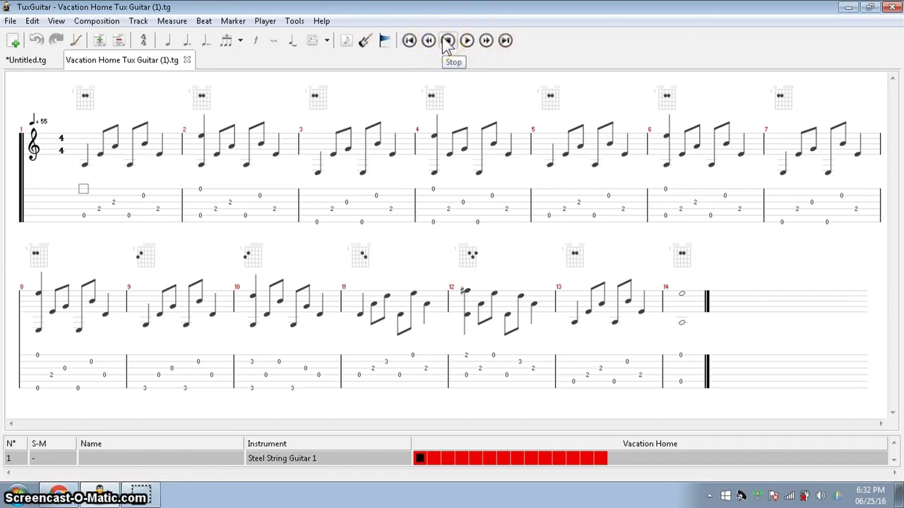
Step: Look over the playback options, then bring up the View menu's panel choices
left_click(363, 103)
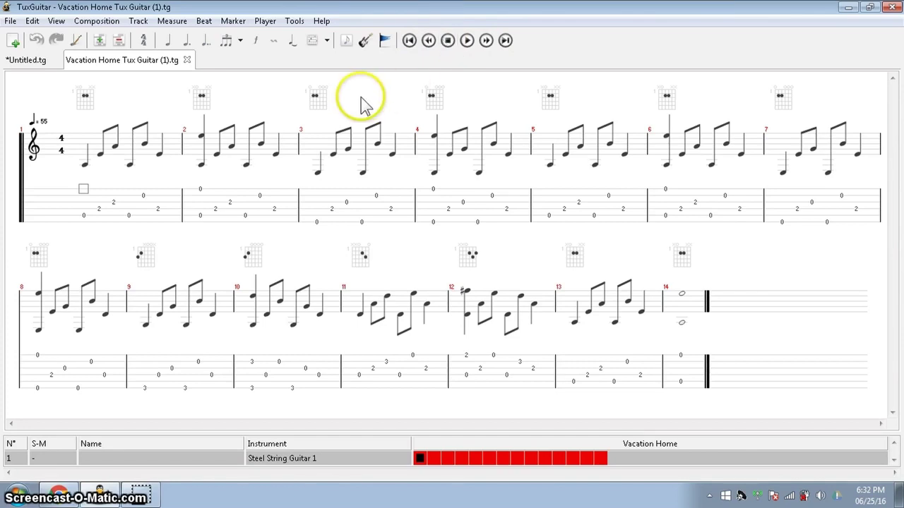
left_click(265, 21)
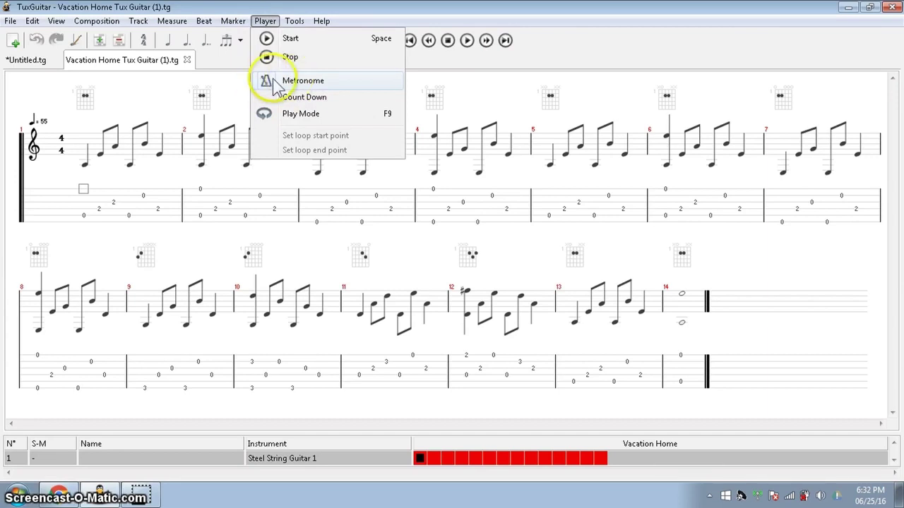
left_click(492, 103)
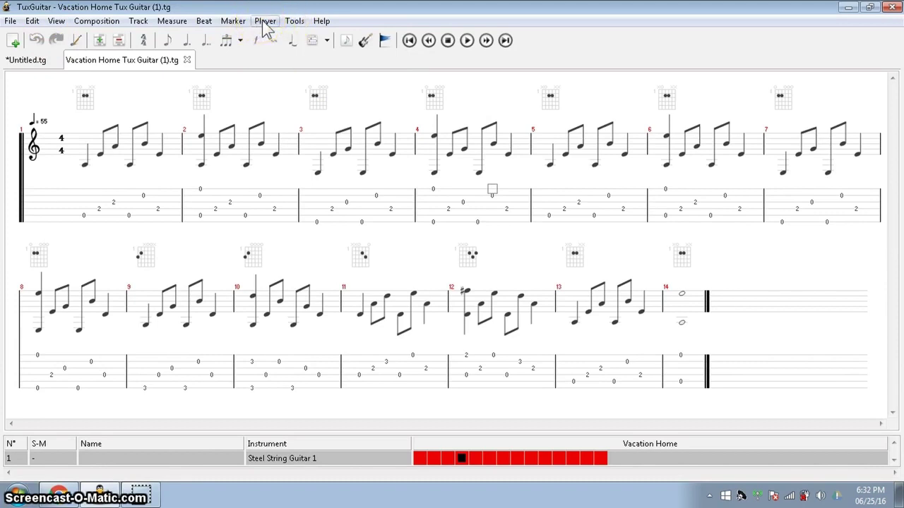
left_click(31, 23)
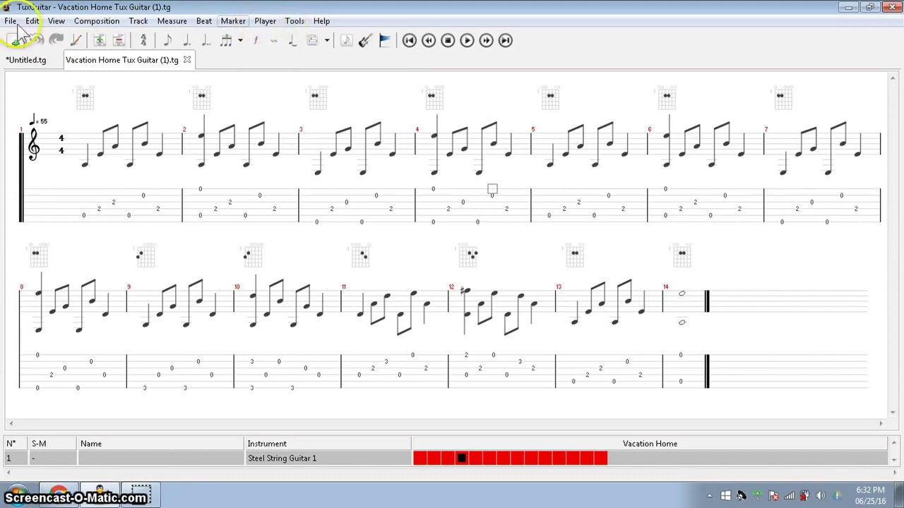
left_click(56, 22)
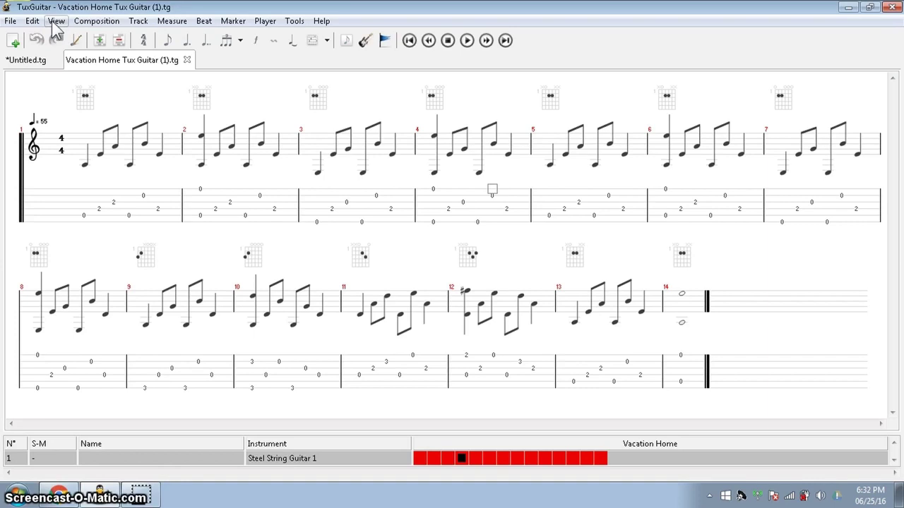
left_click(54, 22)
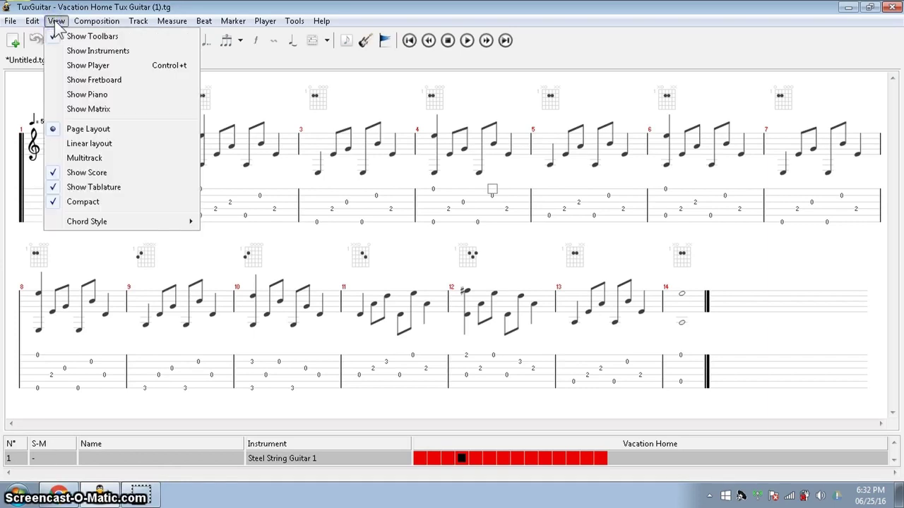
Step: Remove the second instrument, Unnamed 1, from the song's instrument list
left_click(101, 51)
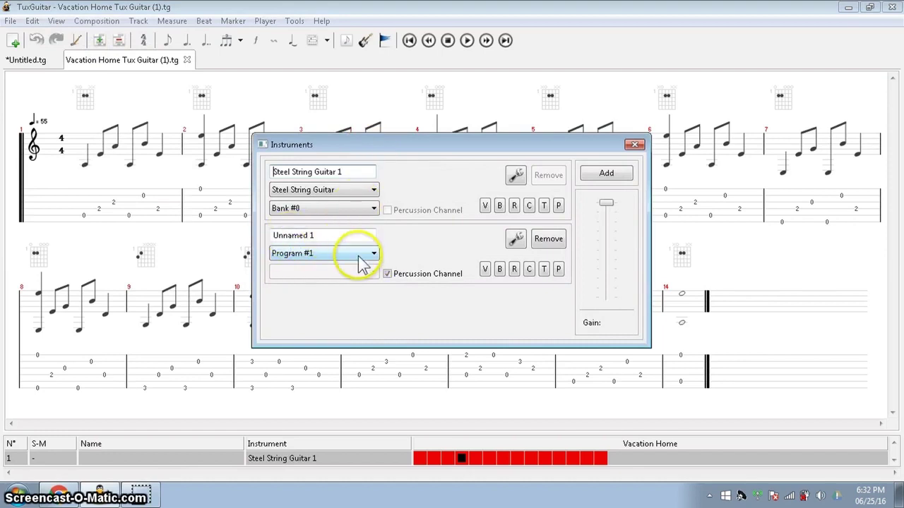
left_click(549, 239)
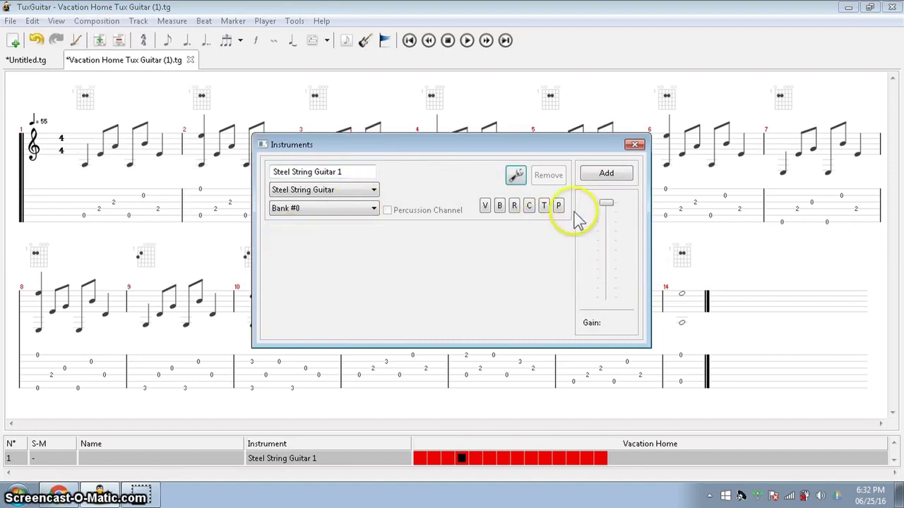
left_click(634, 146)
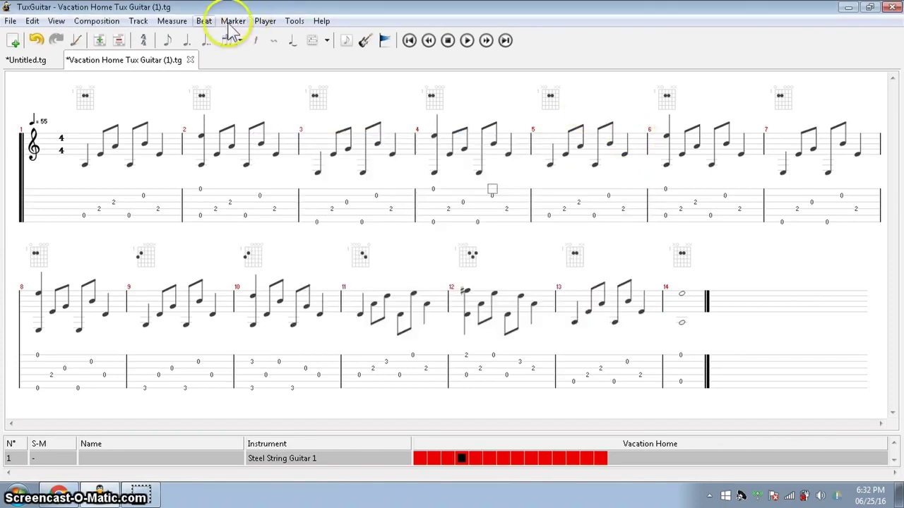
Step: Play the song briefly from measure 4 without the percussion, then stop
left_click(263, 20)
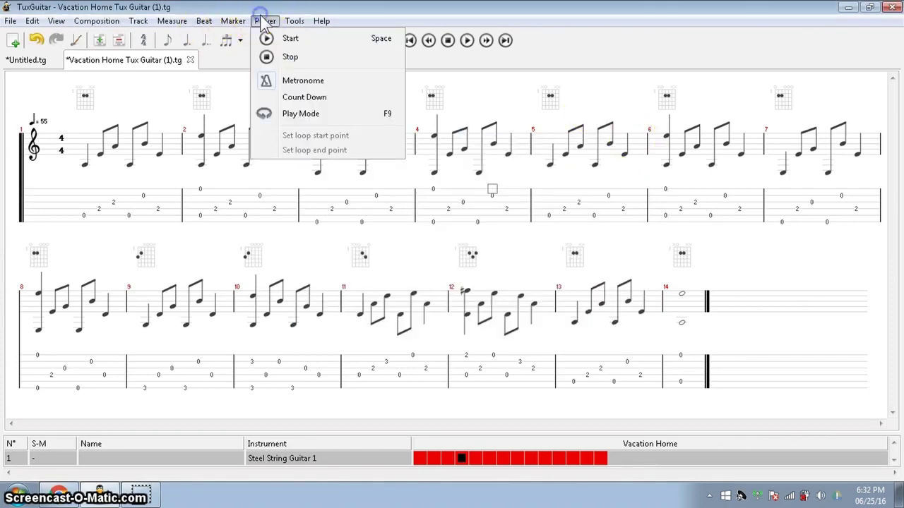
left_click(504, 94)
left_click(467, 40)
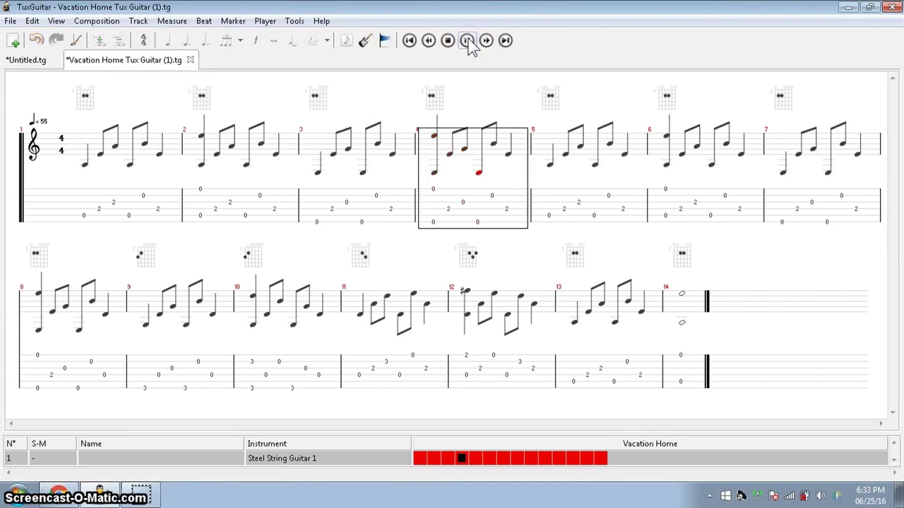
left_click(467, 40)
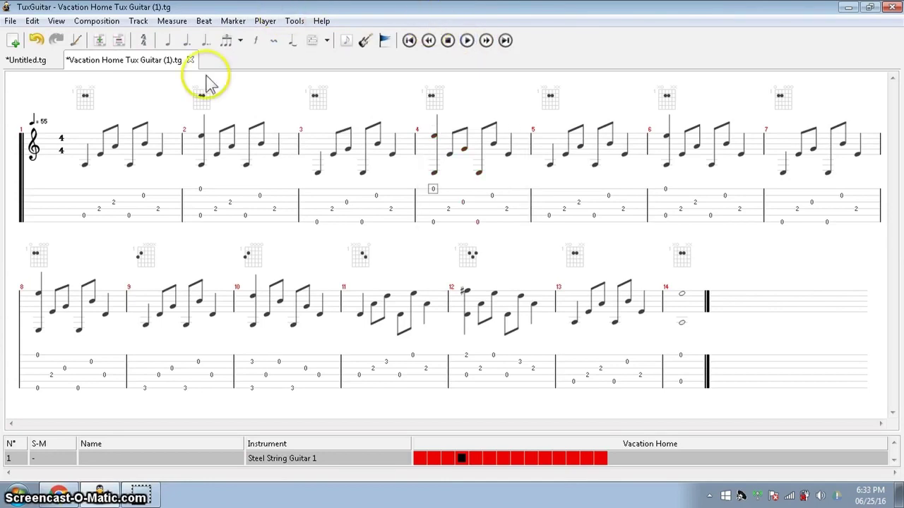
Step: Add a new instrument as a Percussion Channel on Program #1
left_click(56, 21)
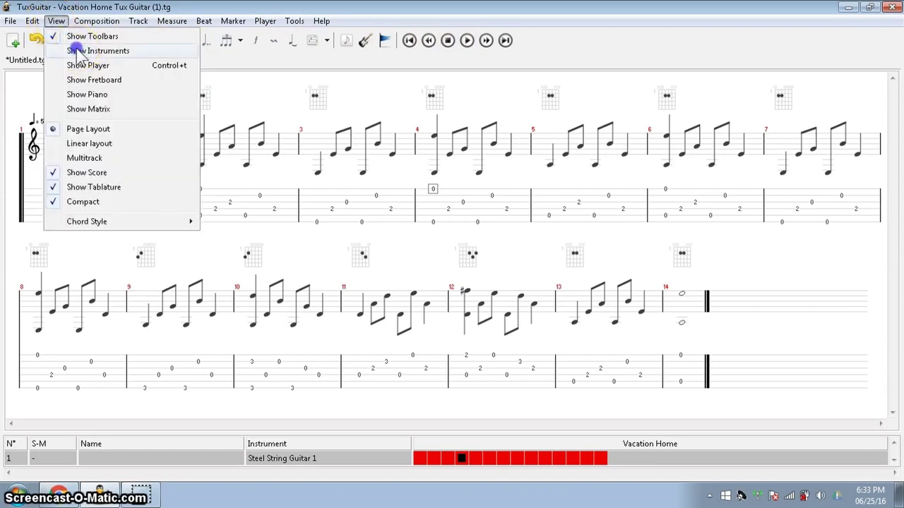
left_click(76, 46)
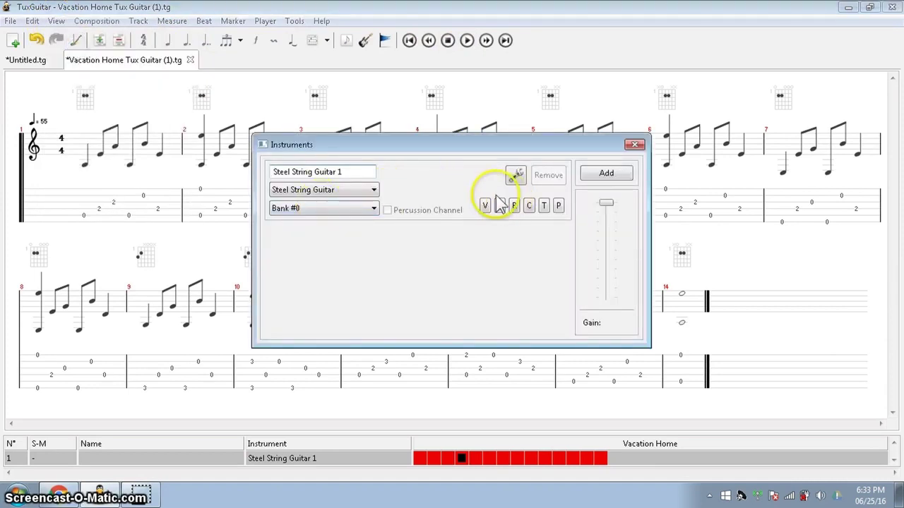
left_click(602, 173)
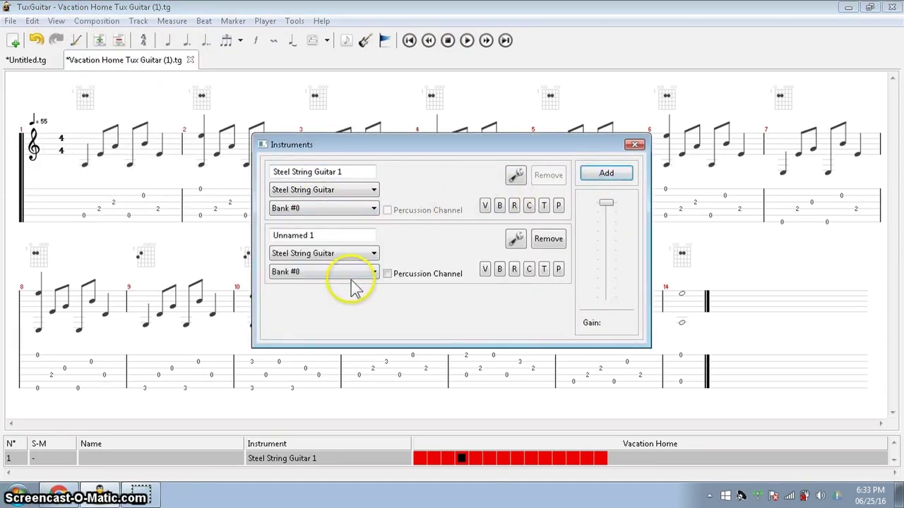
left_click(387, 274)
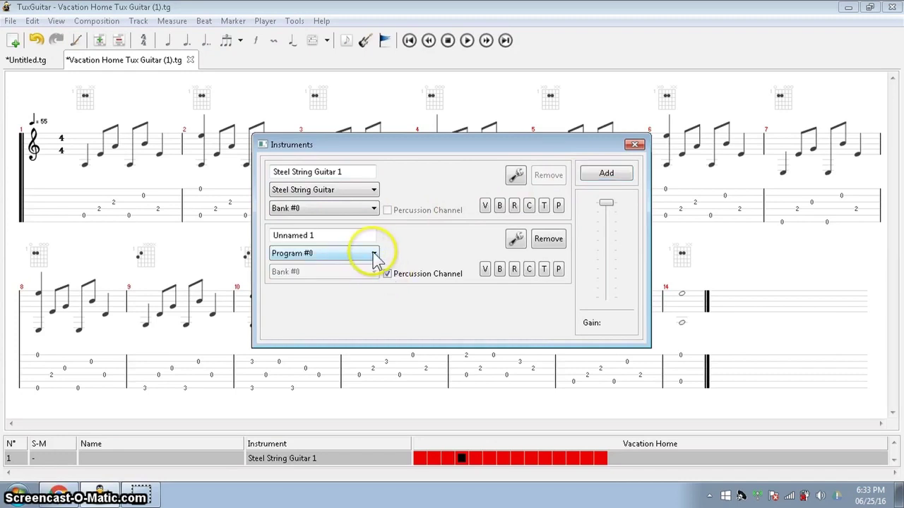
left_click(374, 255)
left_click(332, 275)
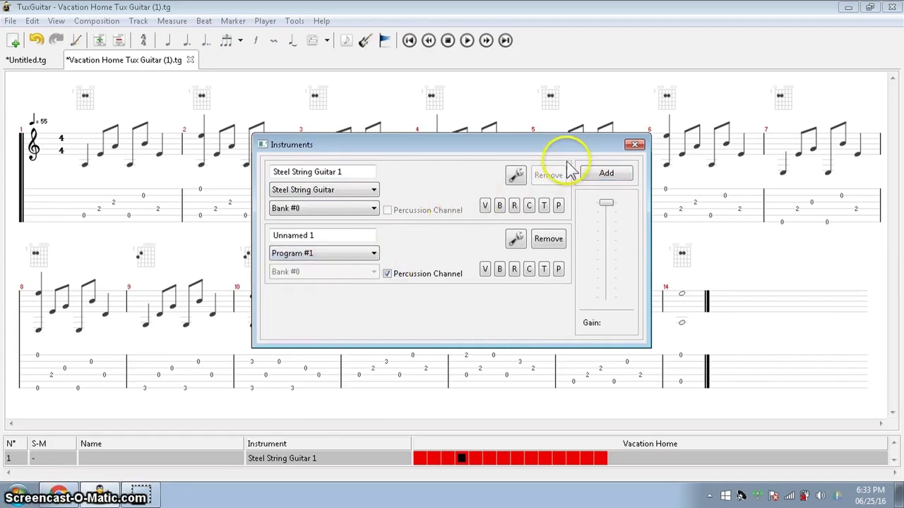
left_click(634, 145)
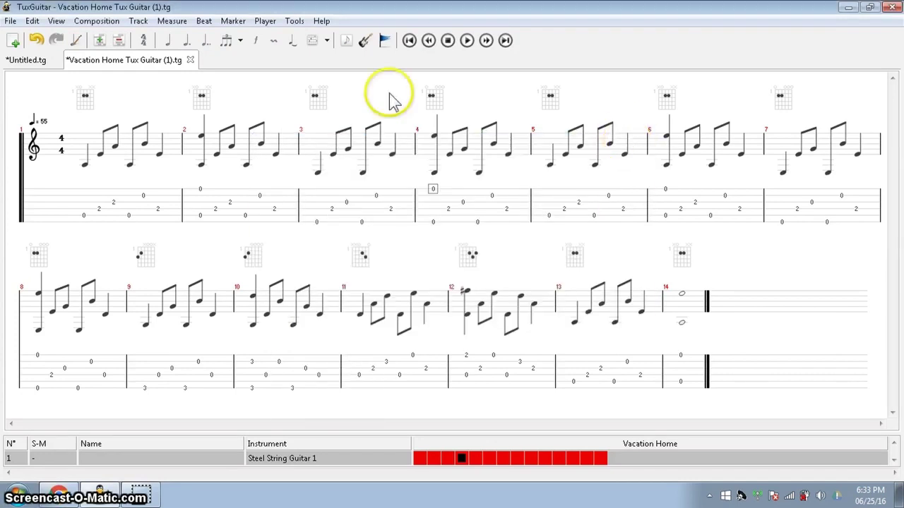
Step: Play a few measures with the restored percussion, stop, and open the View menu
left_click(466, 41)
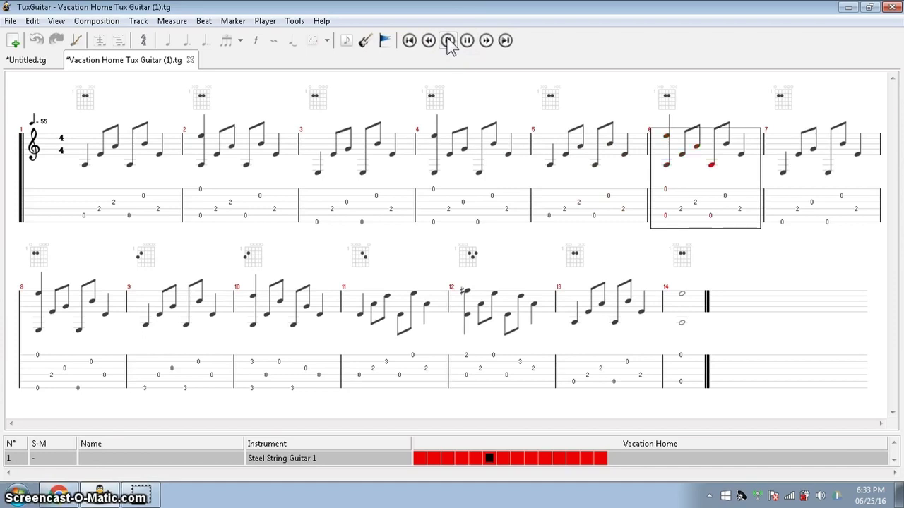
left_click(448, 40)
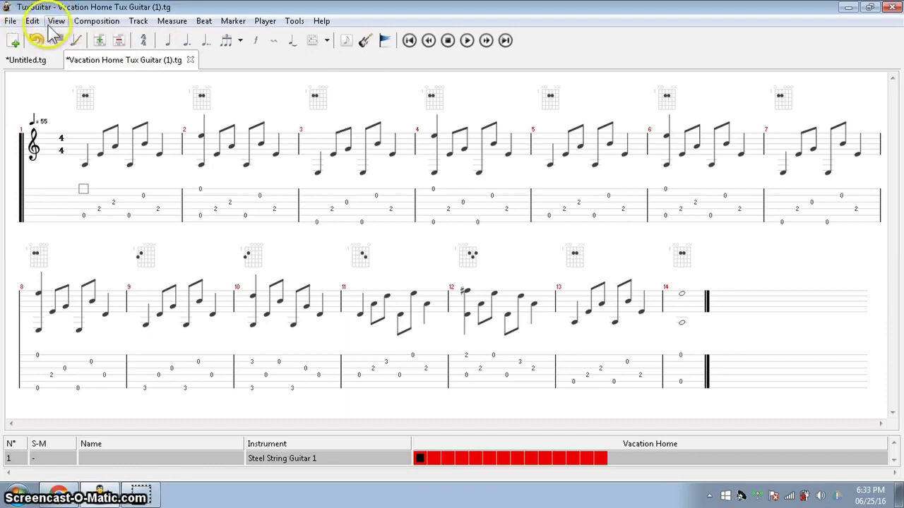
left_click(56, 21)
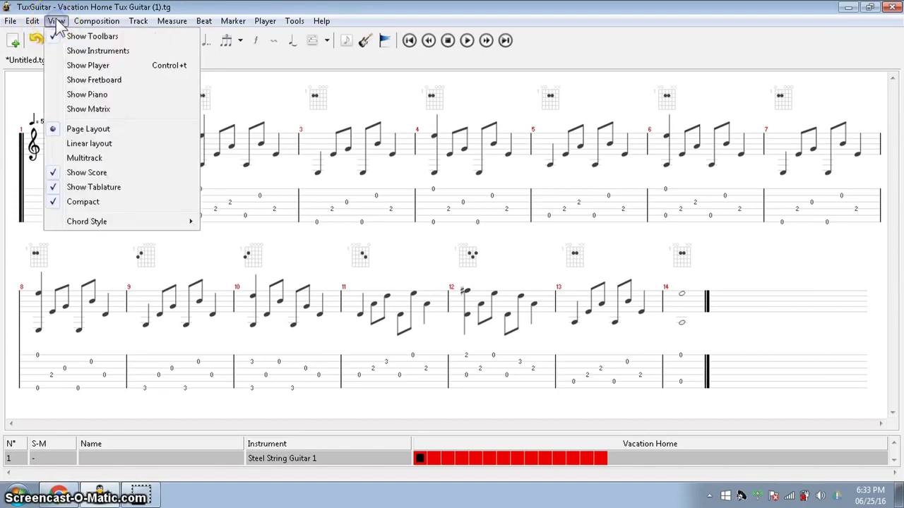
Step: Show the fretboard panel and play the Vacation Home tab from measure 1
left_click(91, 79)
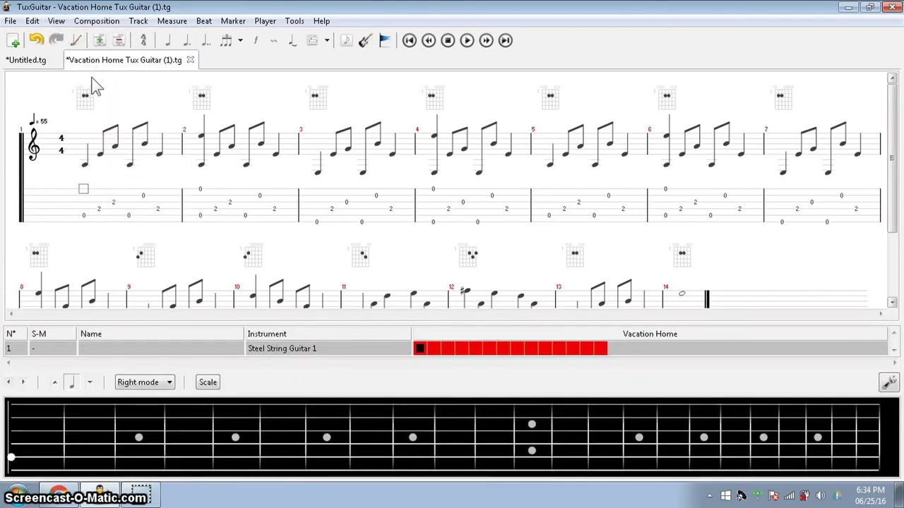
left_click(409, 41)
left_click(468, 41)
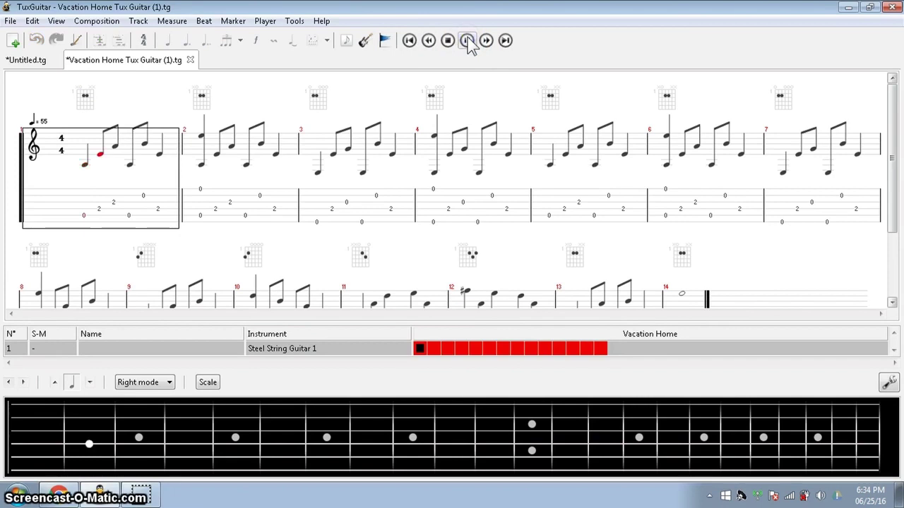